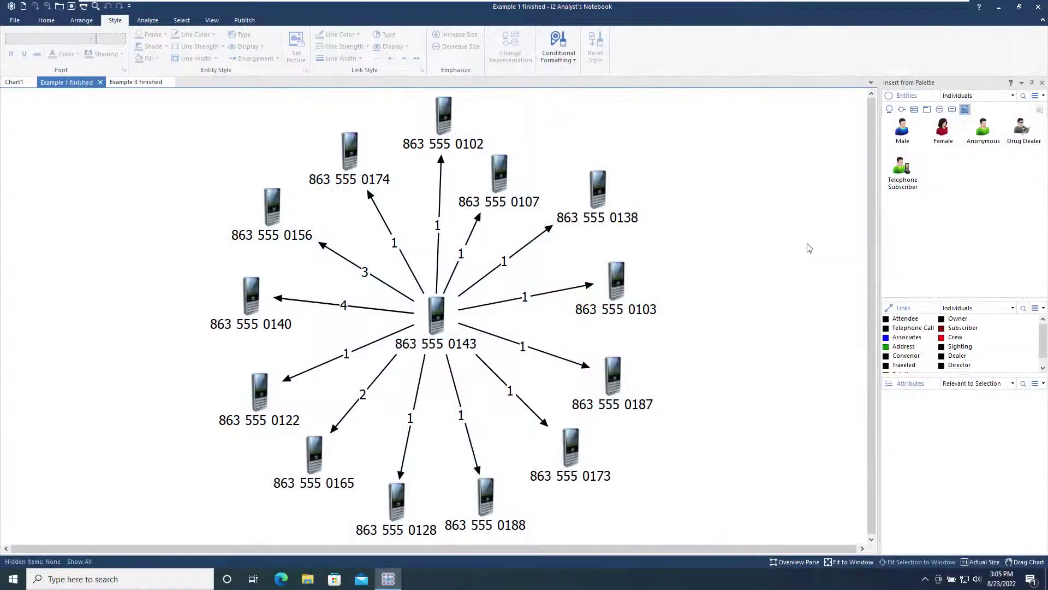
Give the central, left and upper-left phones bold red labels on a yellow background.
{"action": "left_click", "coordinate": [431, 314]}
{"action": "left_click", "coordinate": [252, 295], "text": "ctrl"}
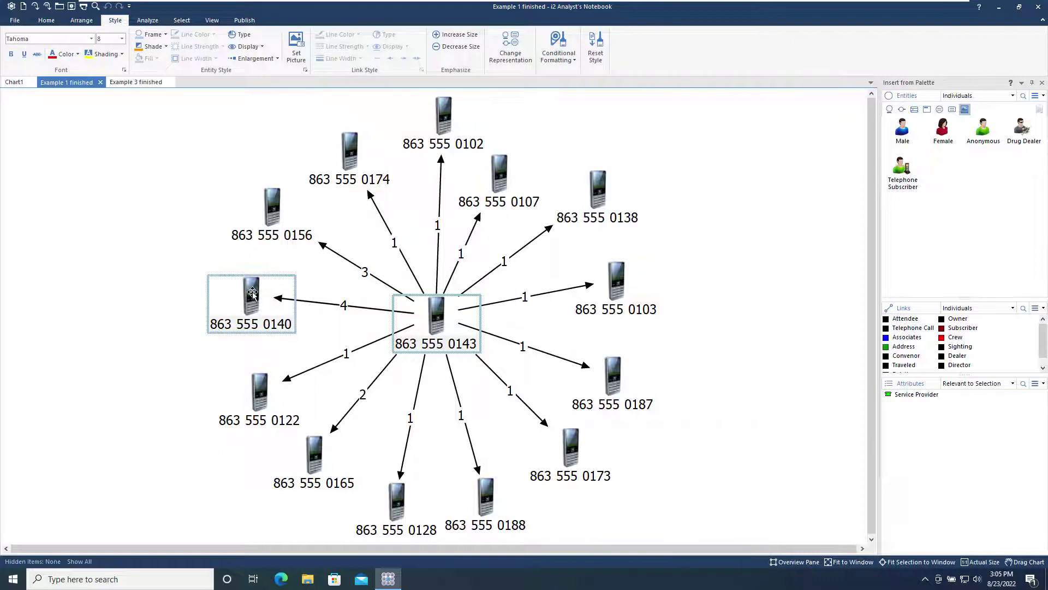
{"action": "left_click", "coordinate": [271, 207], "text": "ctrl"}
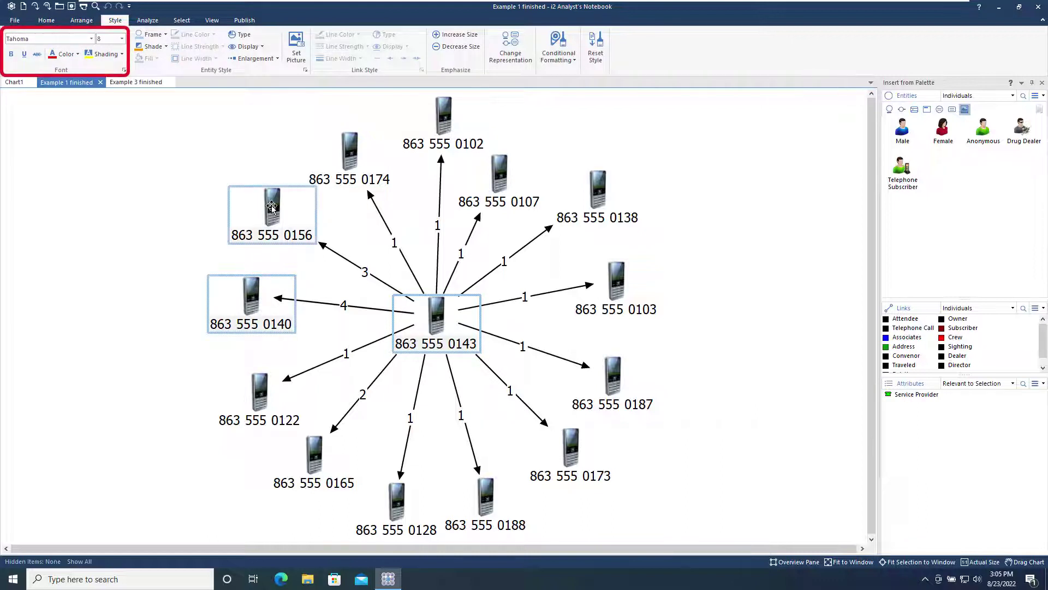
{"action": "left_click", "coordinate": [12, 54]}
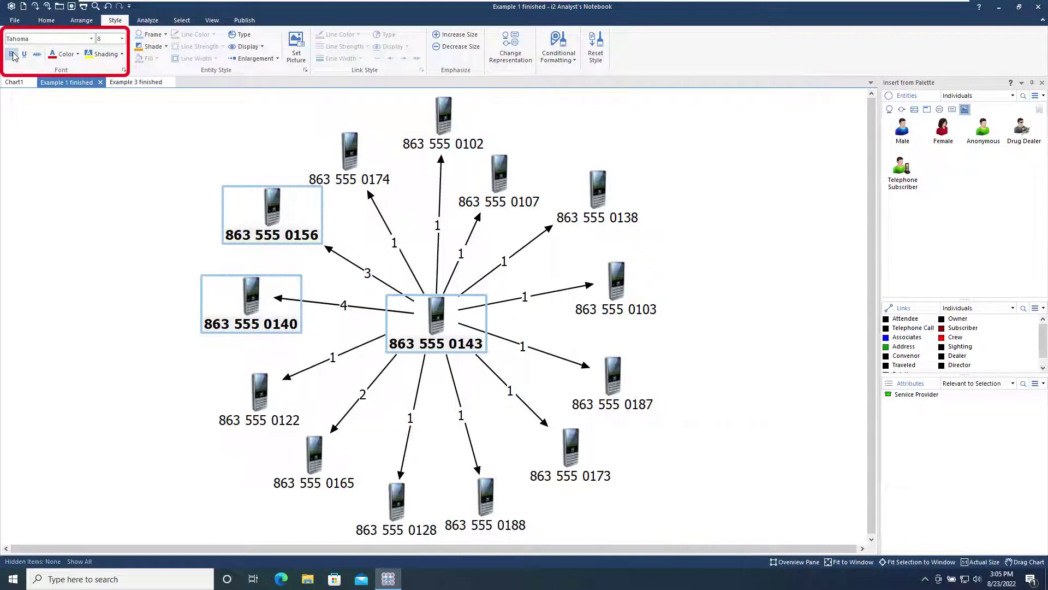
{"action": "left_click", "coordinate": [77, 54]}
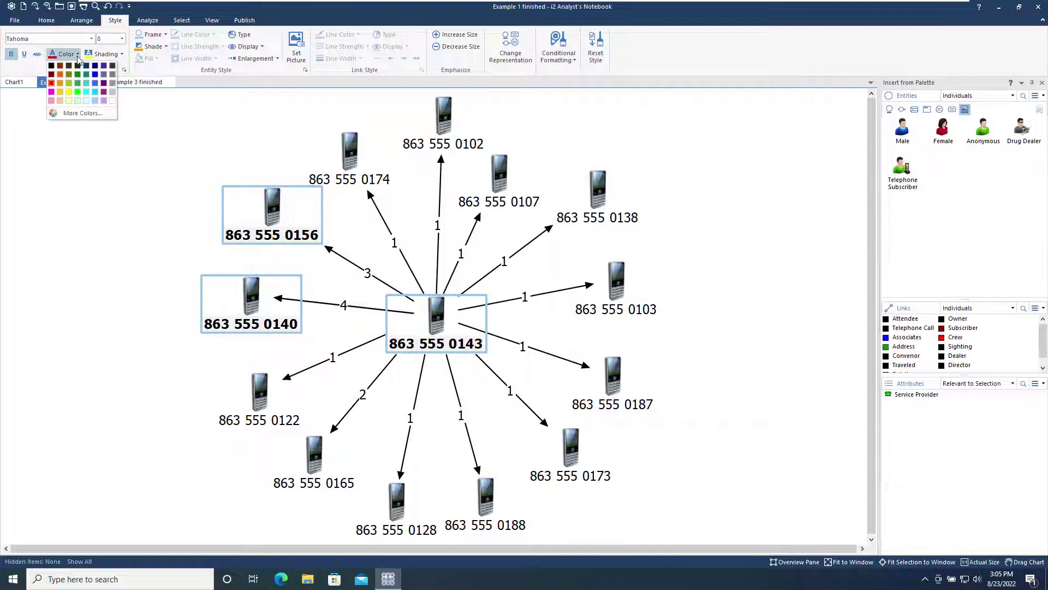
{"action": "left_click", "coordinate": [52, 83]}
{"action": "left_click", "coordinate": [121, 54]}
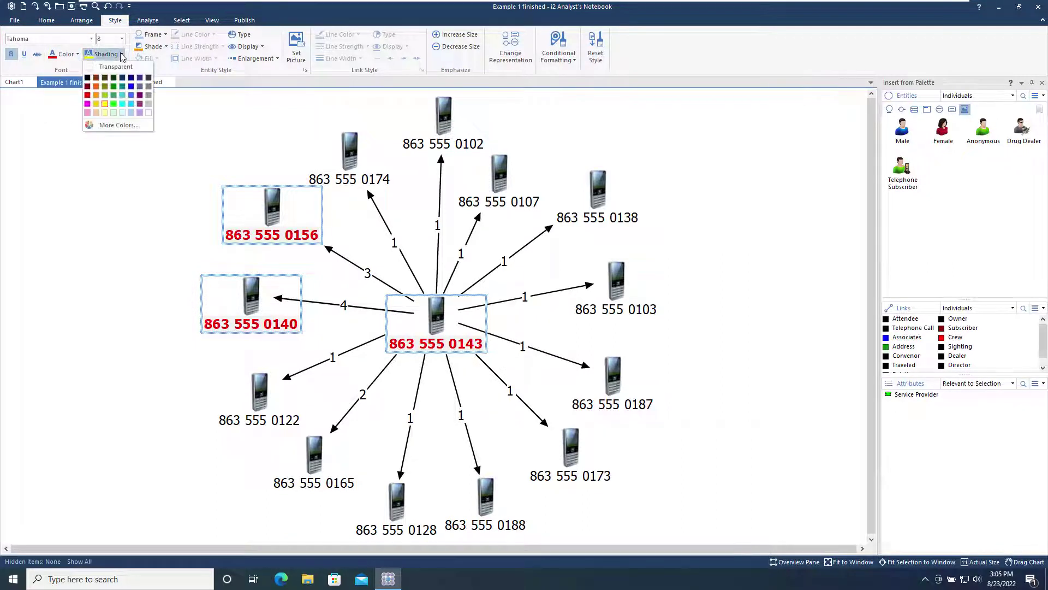
{"action": "left_click", "coordinate": [106, 113]}
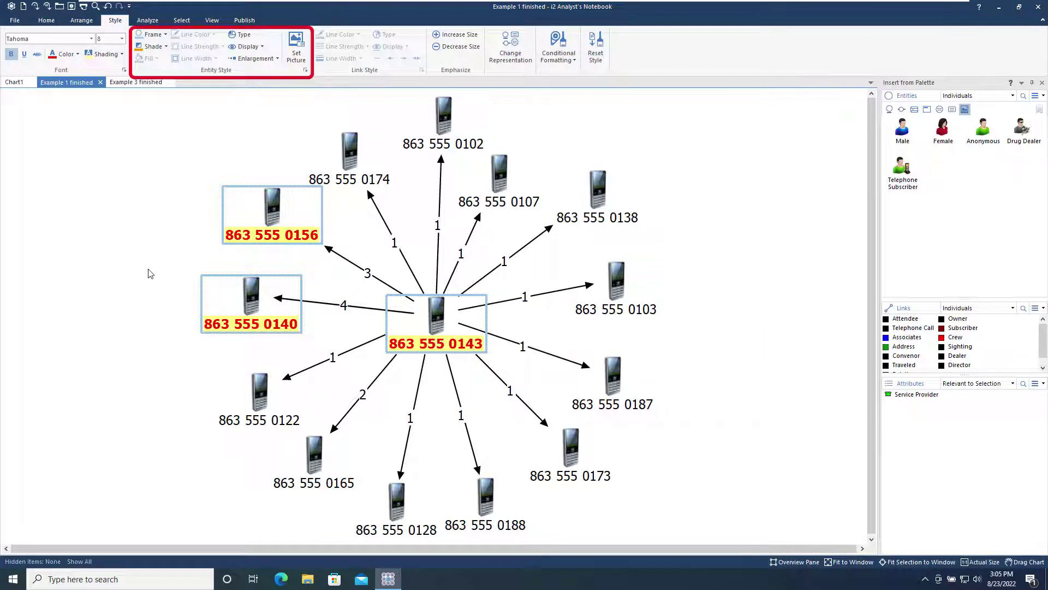
Add red circle frames and gold icon shading to the three selected phones.
{"action": "left_click", "coordinate": [164, 35]}
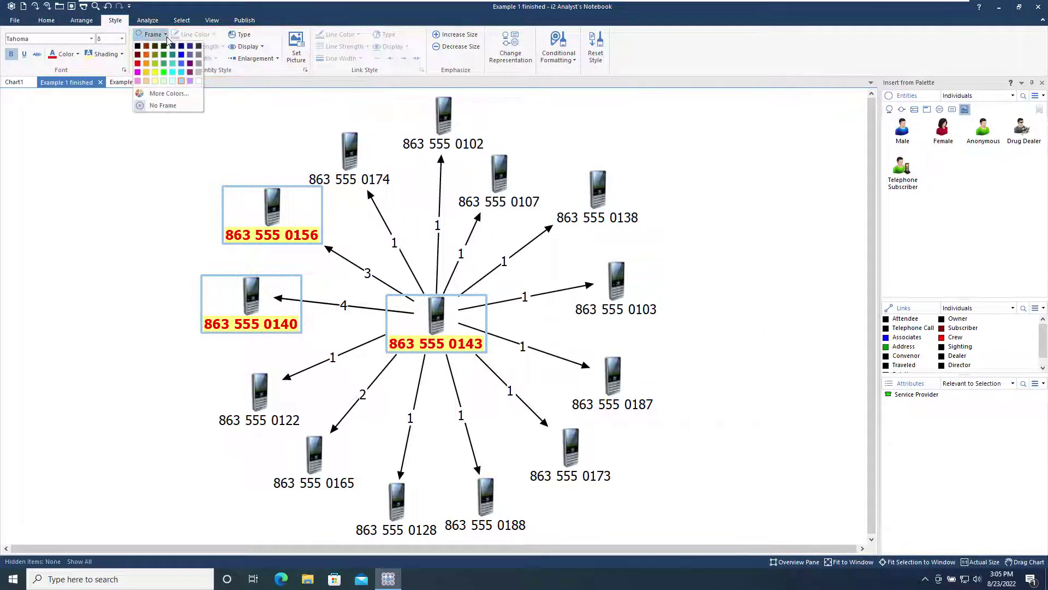
{"action": "left_click", "coordinate": [138, 64]}
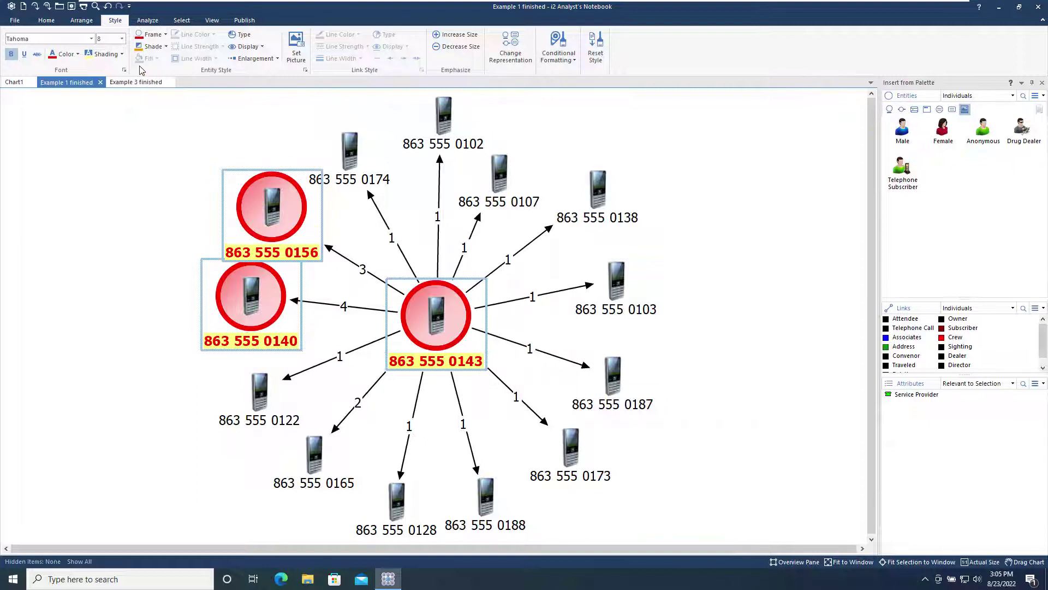
{"action": "left_click", "coordinate": [166, 47]}
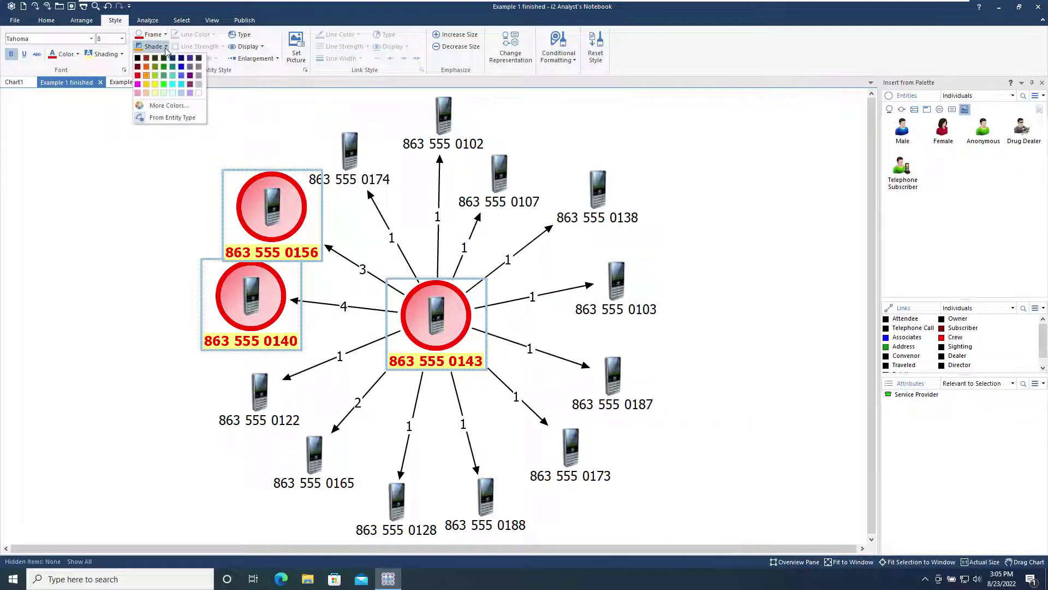
{"action": "left_click", "coordinate": [146, 84]}
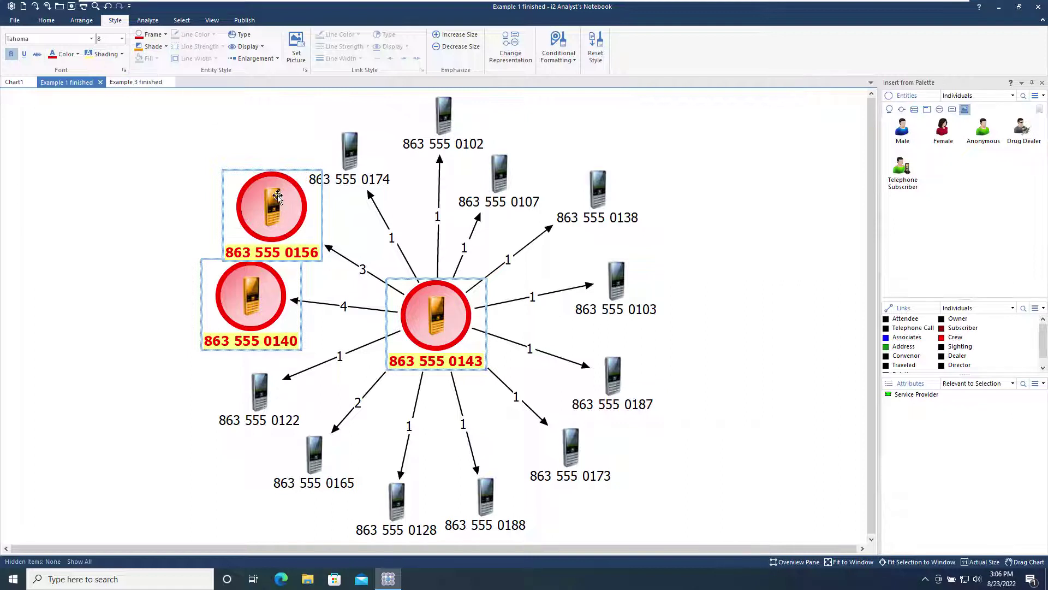
Reset the upper-left phone back to its default style.
{"action": "left_click", "coordinate": [171, 185]}
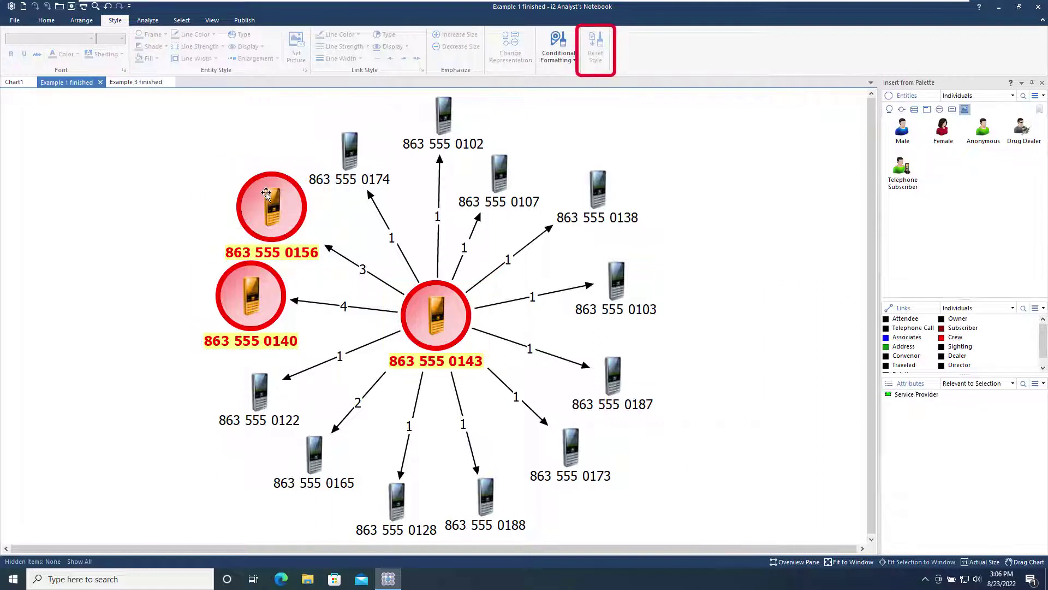
{"action": "left_click", "coordinate": [266, 192]}
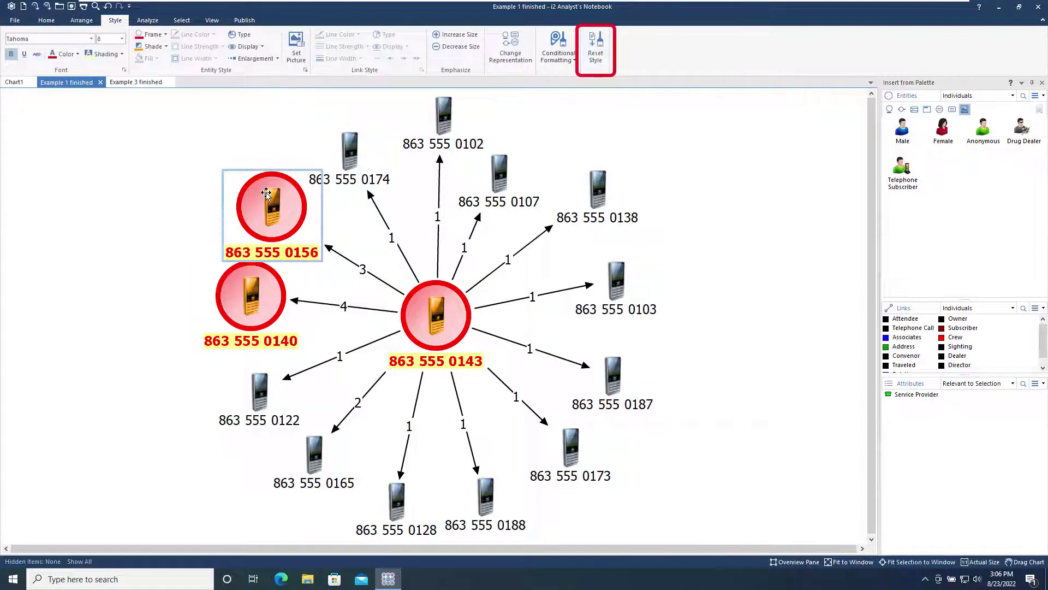
{"action": "left_click", "coordinate": [598, 53]}
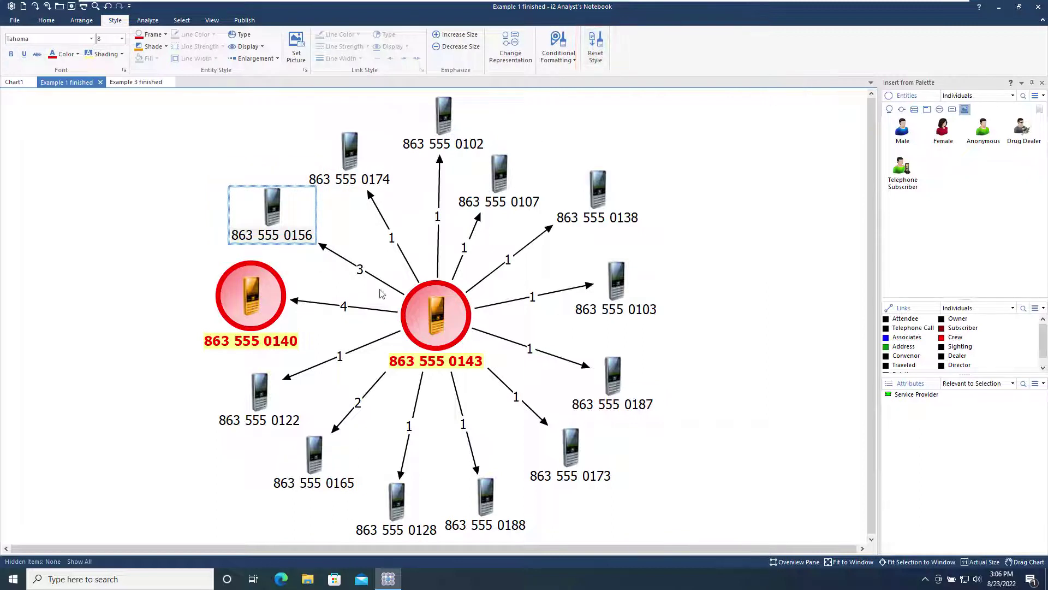
Make the link between the central and left phones red with line width 4.
{"action": "left_click", "coordinate": [340, 310]}
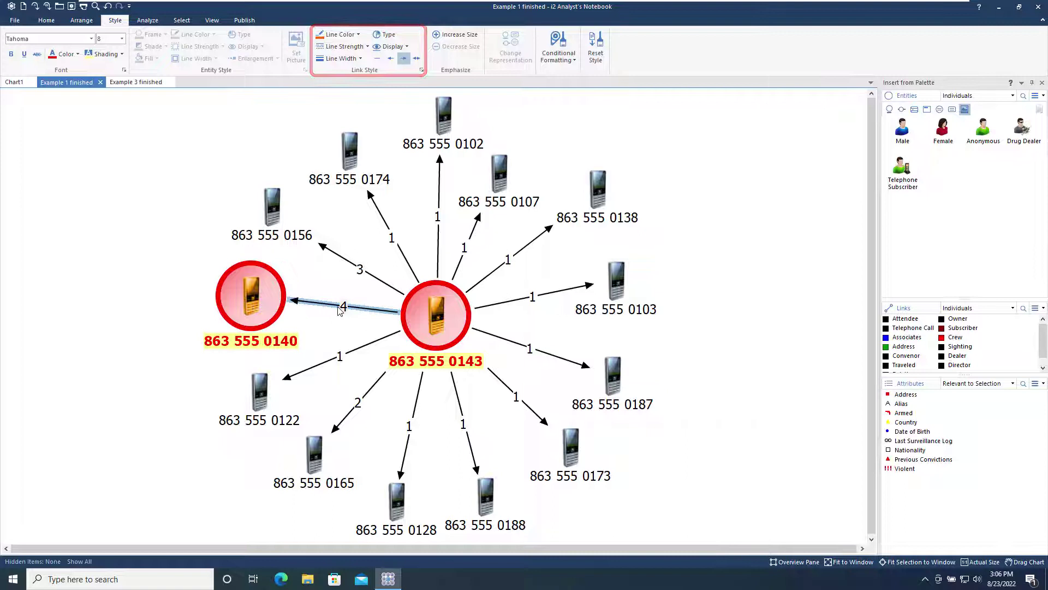
{"action": "left_click", "coordinate": [358, 34]}
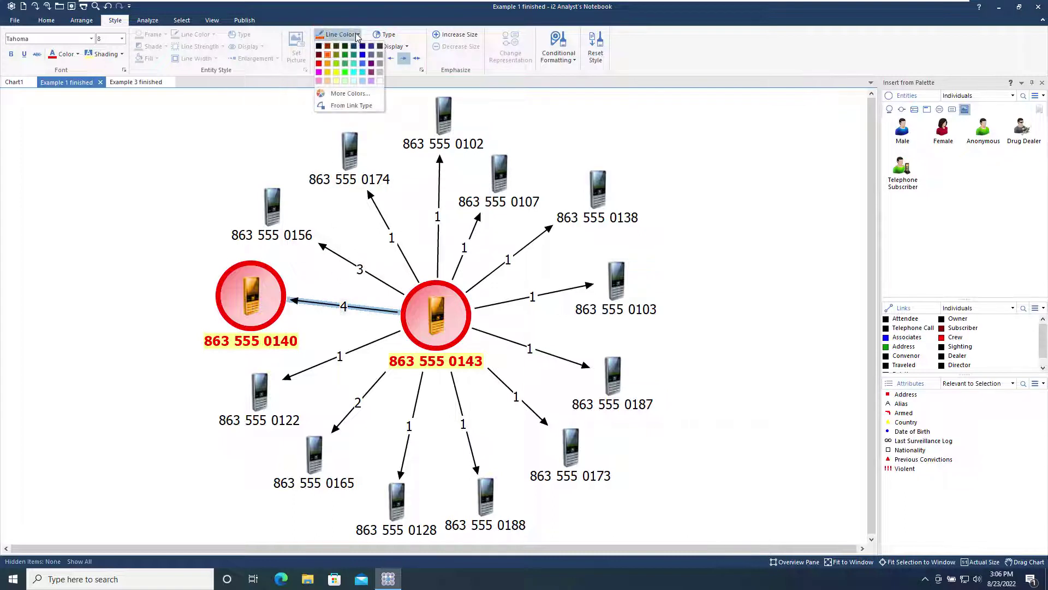
{"action": "left_click", "coordinate": [320, 64]}
{"action": "left_click", "coordinate": [342, 59]}
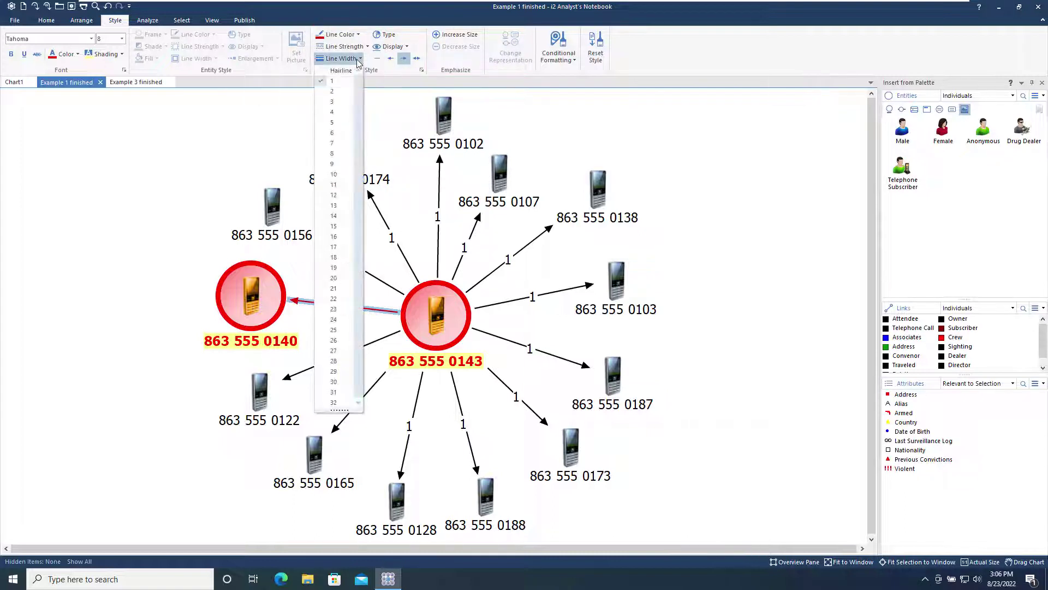
{"action": "left_click", "coordinate": [332, 112]}
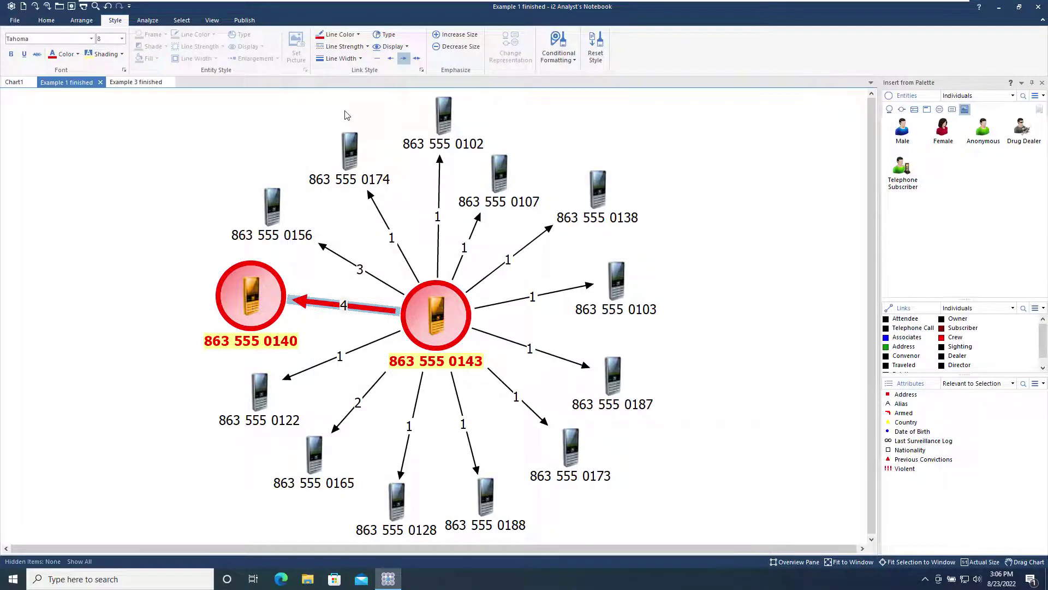
Enlarge the central phone to 200% and move the left phone toward the left edge.
{"action": "left_click", "coordinate": [436, 316]}
{"action": "left_click", "coordinate": [254, 59]}
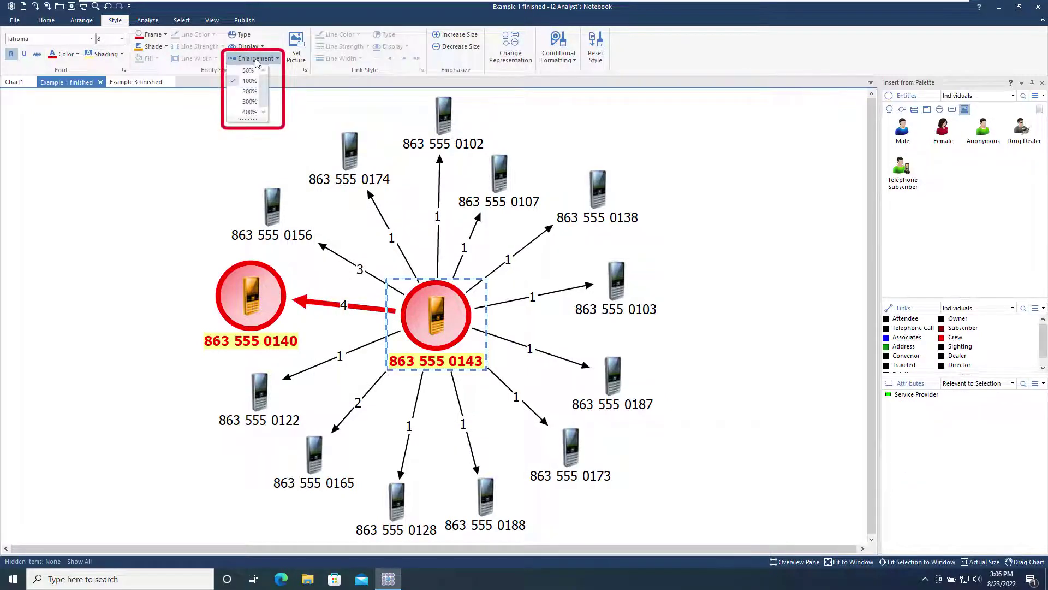
{"action": "left_click", "coordinate": [253, 93]}
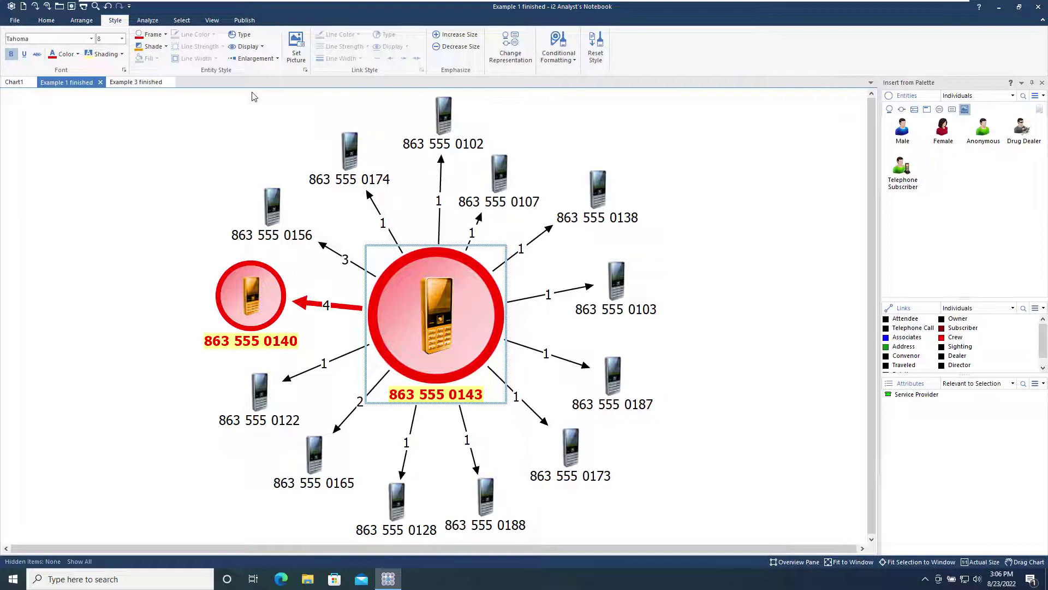
{"action": "left_click", "coordinate": [157, 240]}
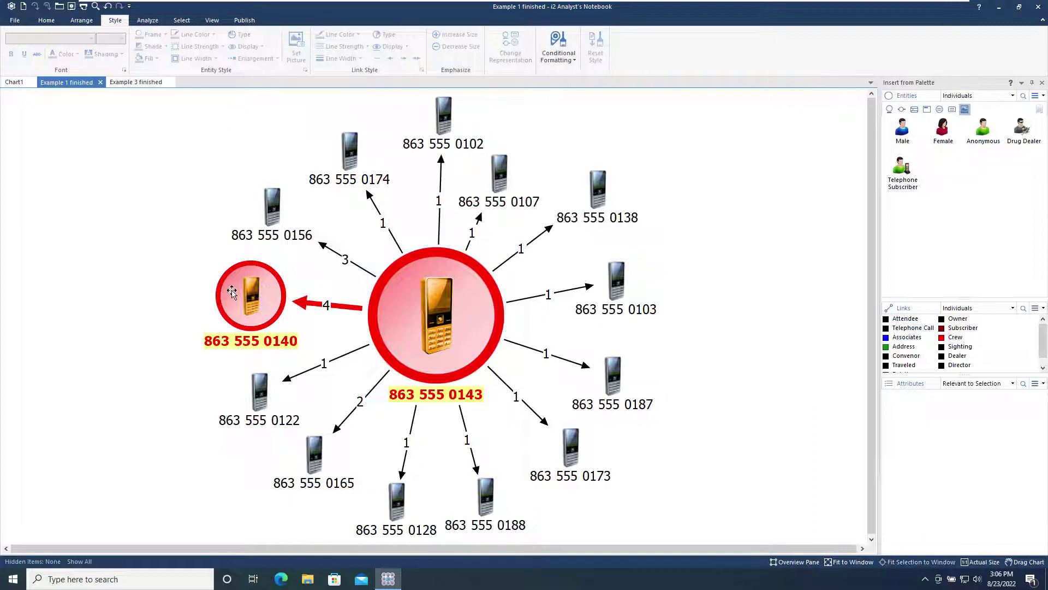
{"action": "left_click_drag", "start_coordinate": [231, 291], "coordinate": [89, 280]}
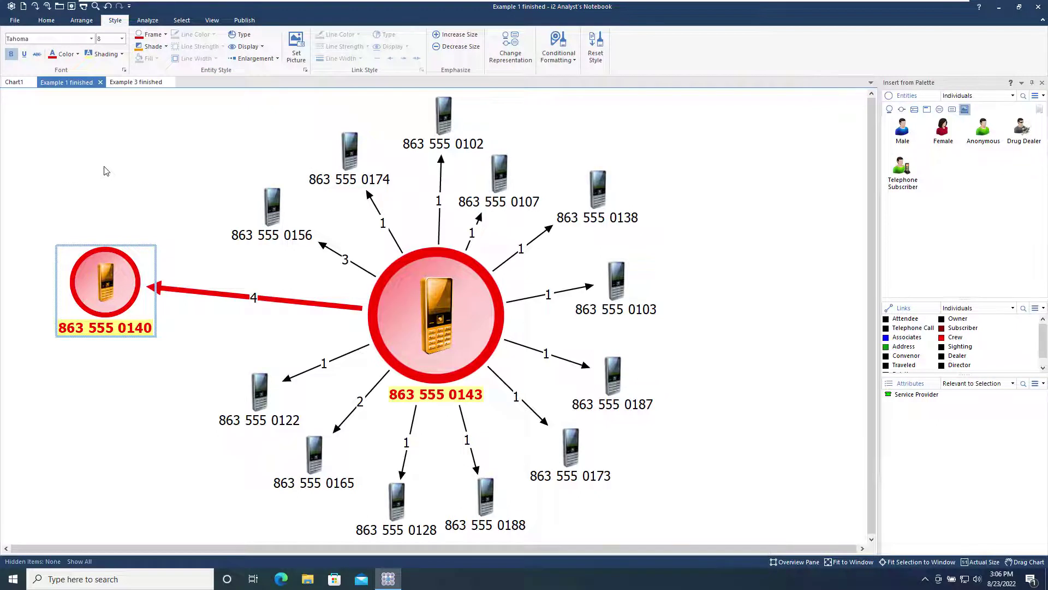
On the Example 3 finished chart, make Jelico's theme line green with width 3.
{"action": "left_click", "coordinate": [129, 83]}
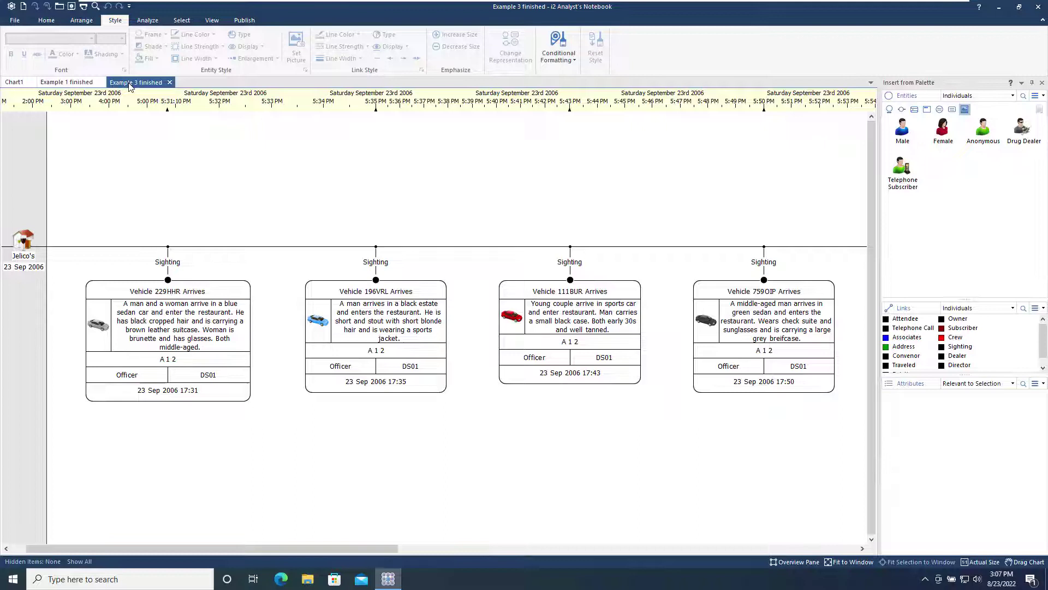
{"action": "left_click", "coordinate": [265, 247]}
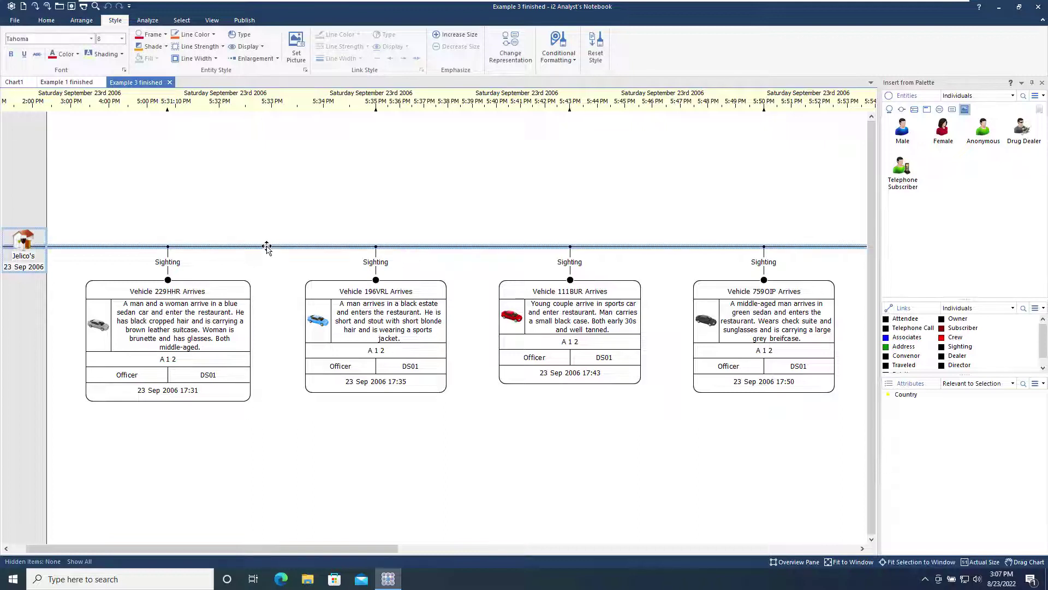
{"action": "left_click", "coordinate": [214, 36]}
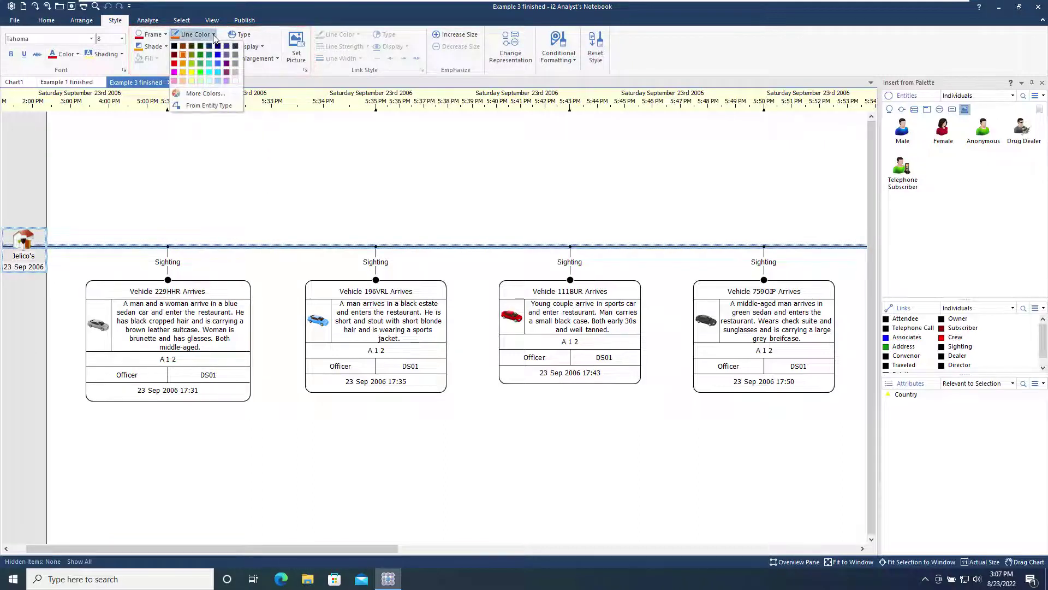
{"action": "left_click", "coordinate": [199, 63]}
{"action": "left_click", "coordinate": [196, 59]}
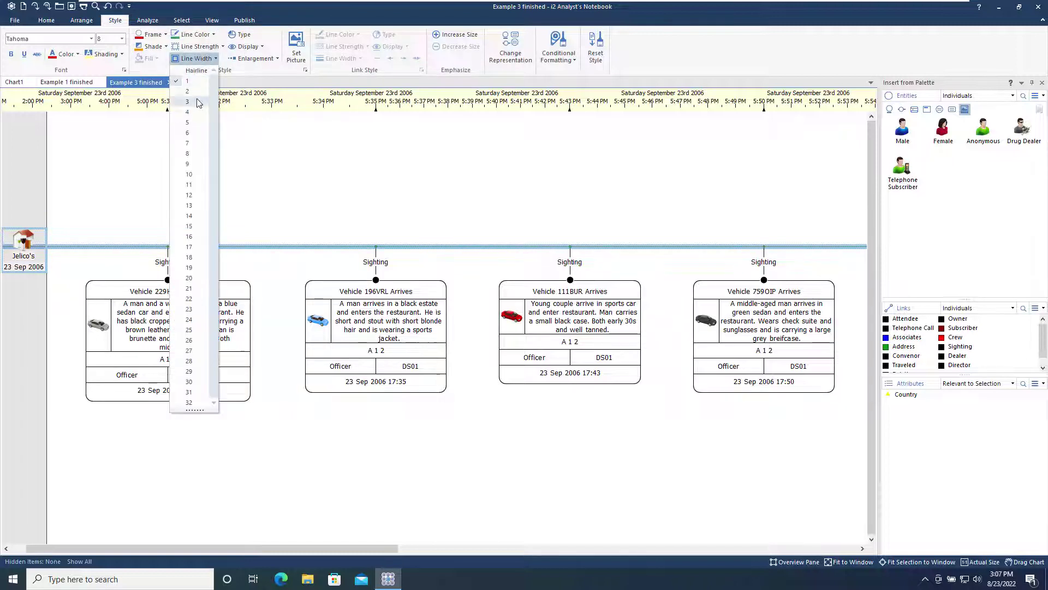
{"action": "left_click", "coordinate": [188, 102]}
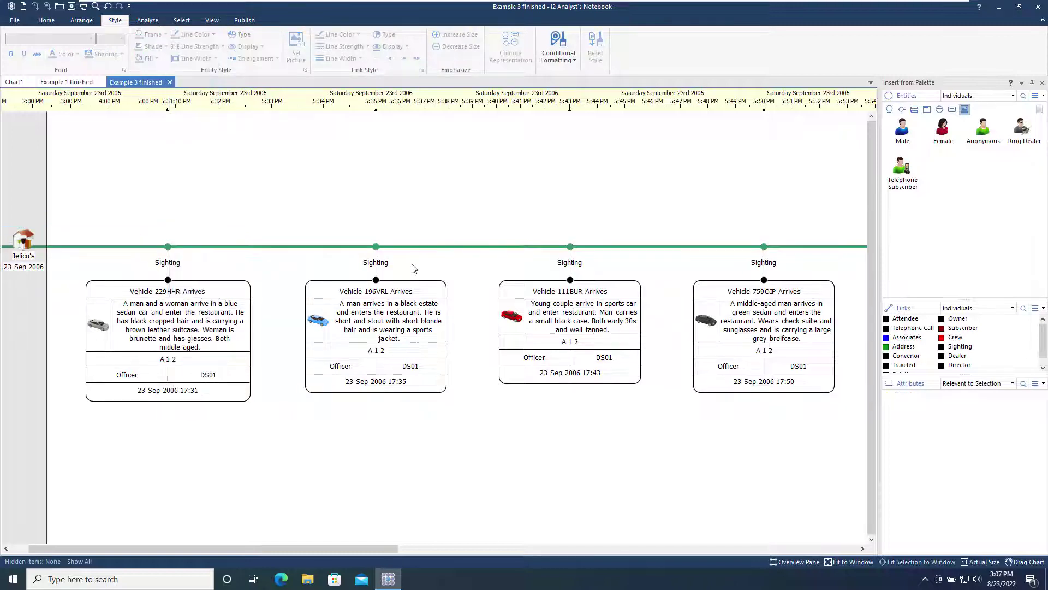
Set the second vehicle's Sighting link to Tentative and move its card lower.
{"action": "left_click", "coordinate": [376, 269]}
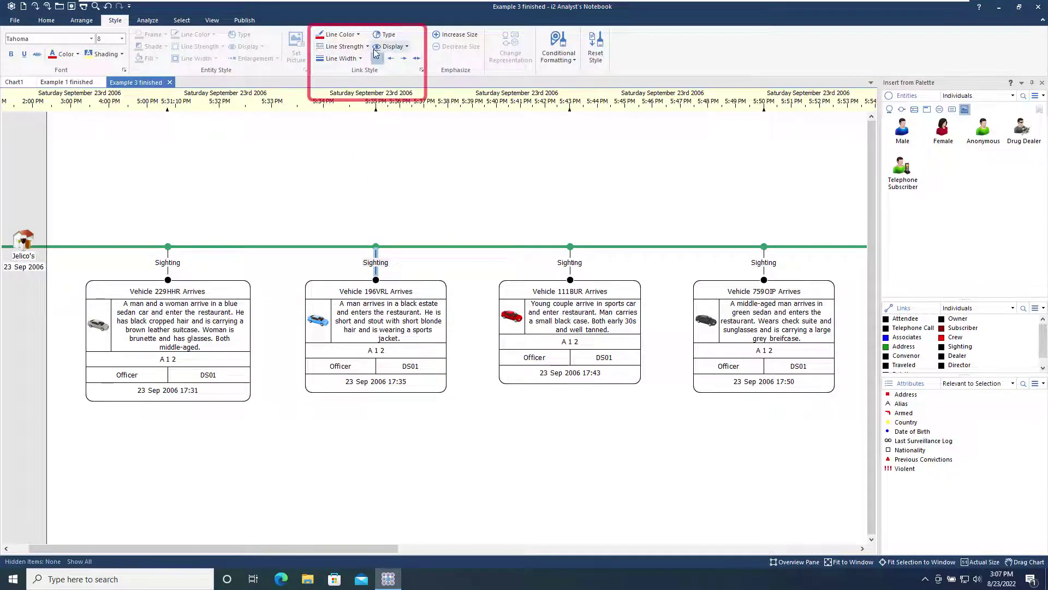
{"action": "left_click", "coordinate": [350, 46]}
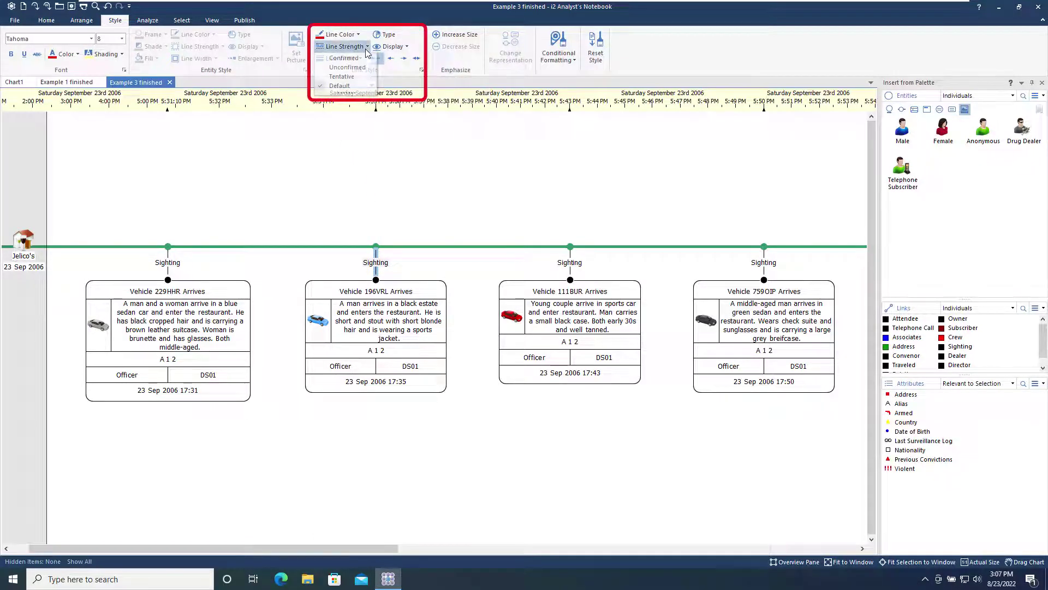
{"action": "left_click", "coordinate": [347, 77]}
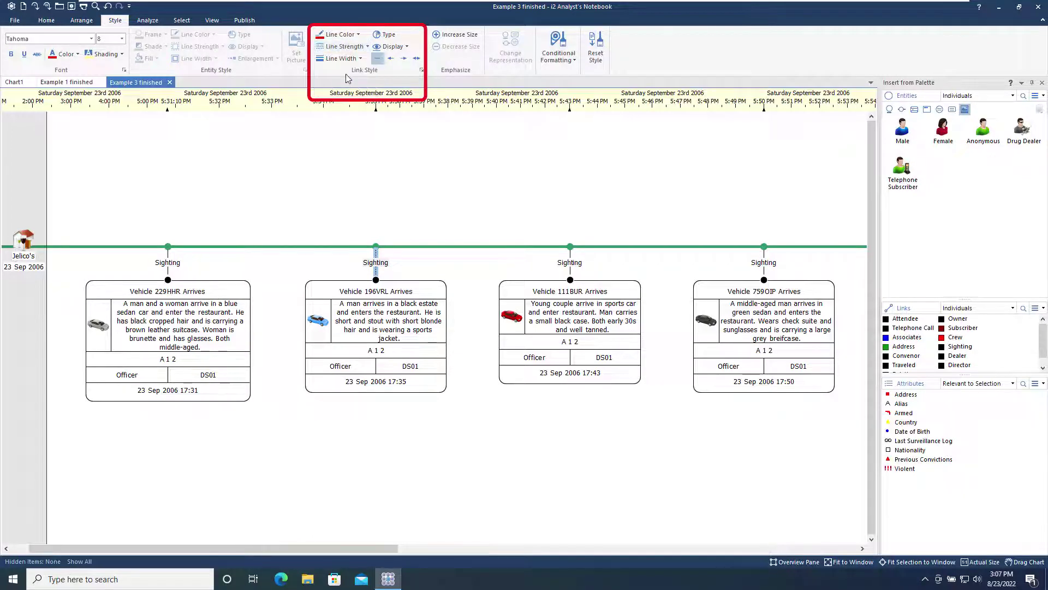
{"action": "left_click_drag", "start_coordinate": [393, 351], "coordinate": [389, 418]}
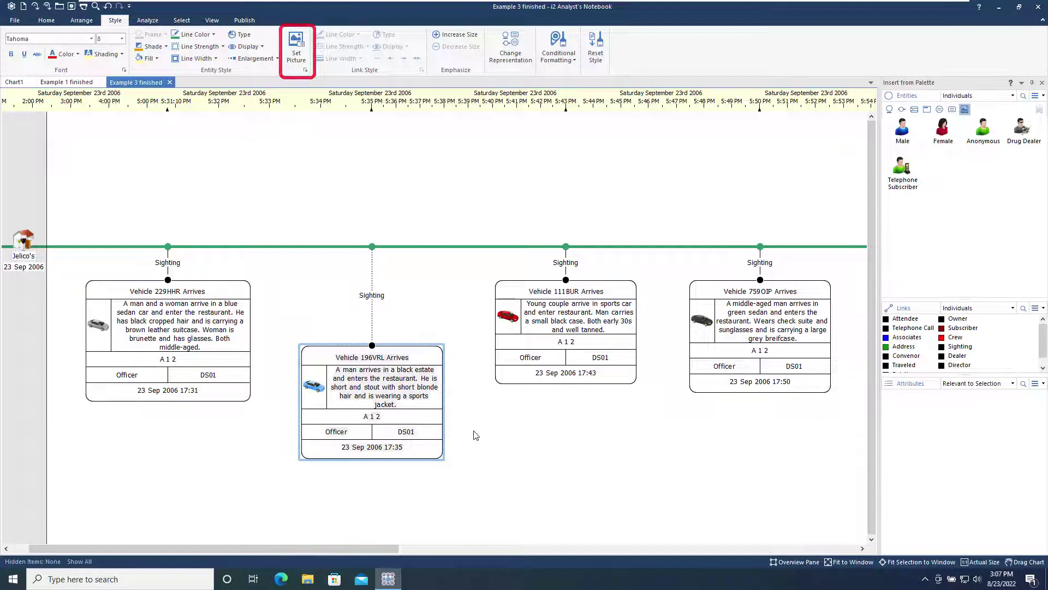
Add the dark car photo to Vehicle 196VRL Arrives and hide its description text.
{"action": "left_click", "coordinate": [296, 49]}
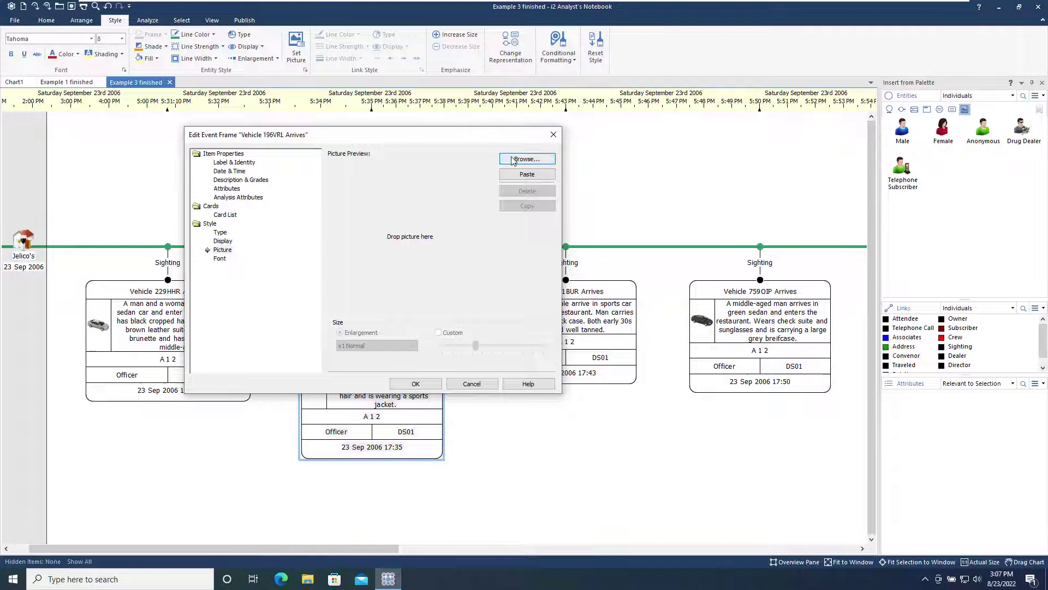
{"action": "left_click", "coordinate": [513, 159]}
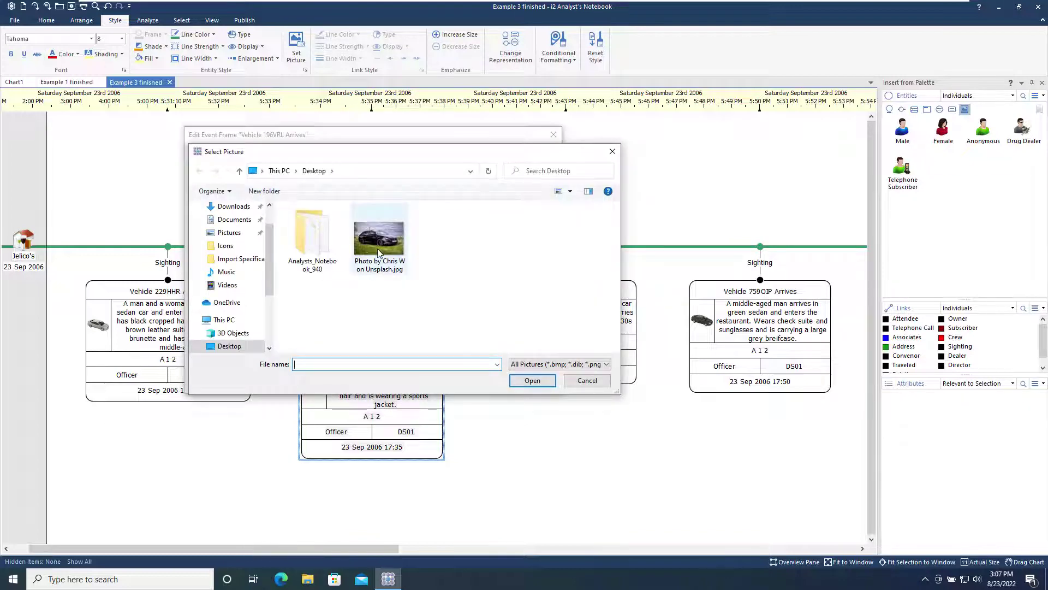
{"action": "left_click", "coordinate": [378, 248]}
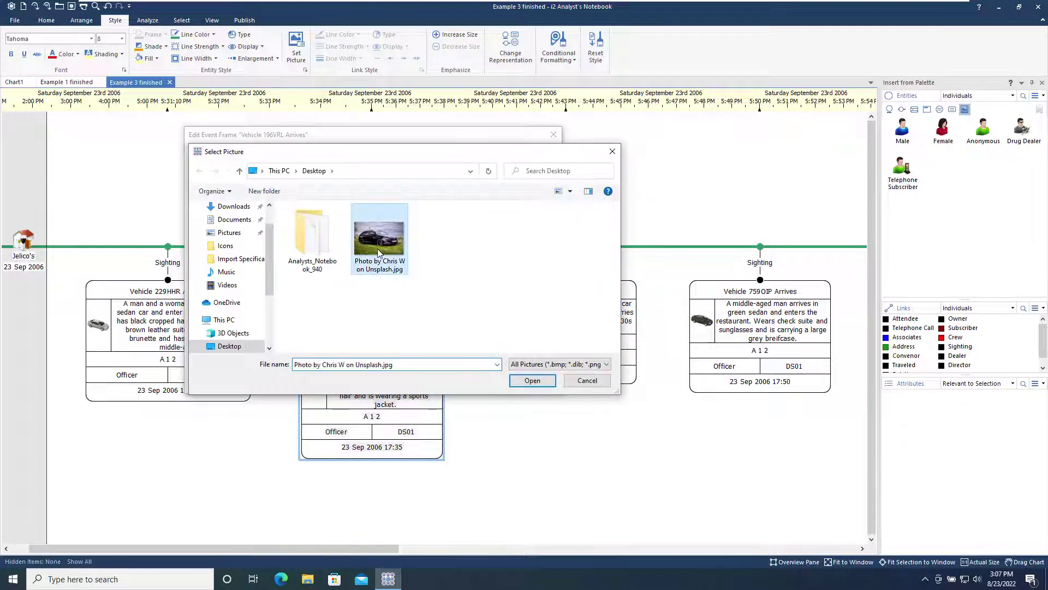
{"action": "left_click", "coordinate": [533, 380]}
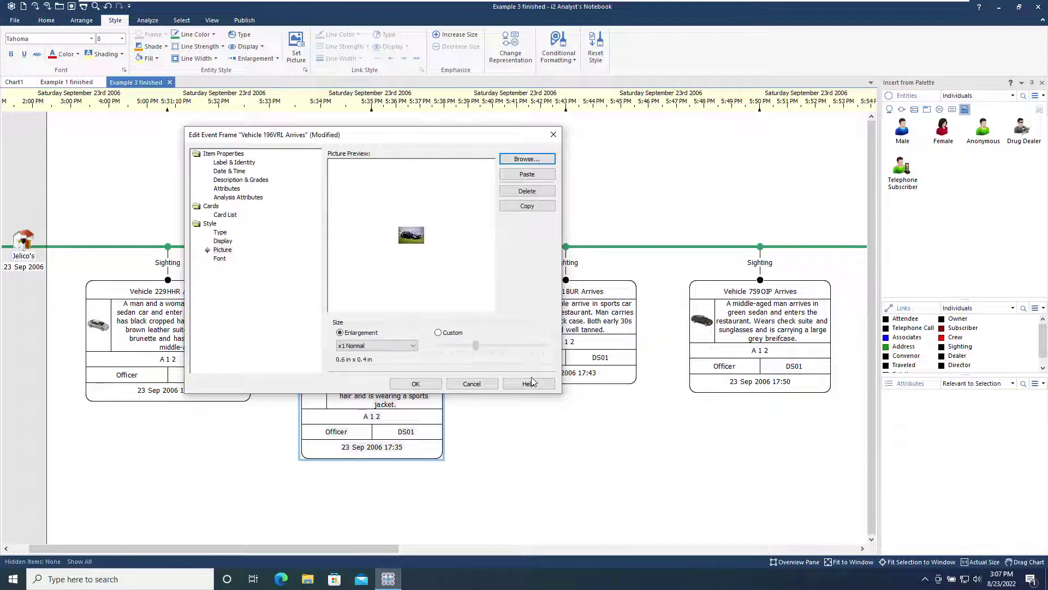
{"action": "left_click", "coordinate": [429, 384]}
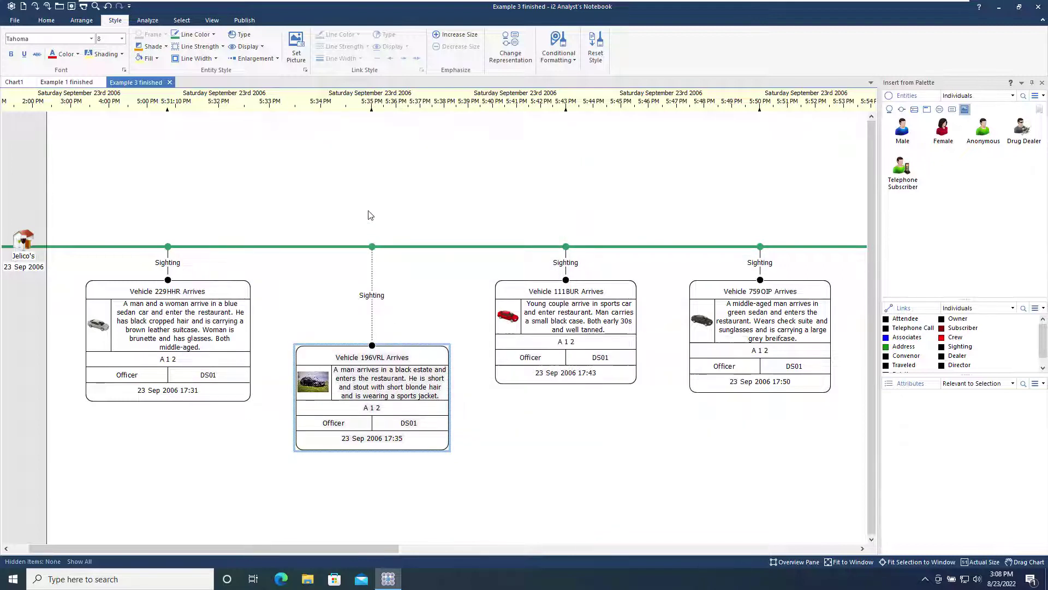
{"action": "left_click", "coordinate": [263, 46]}
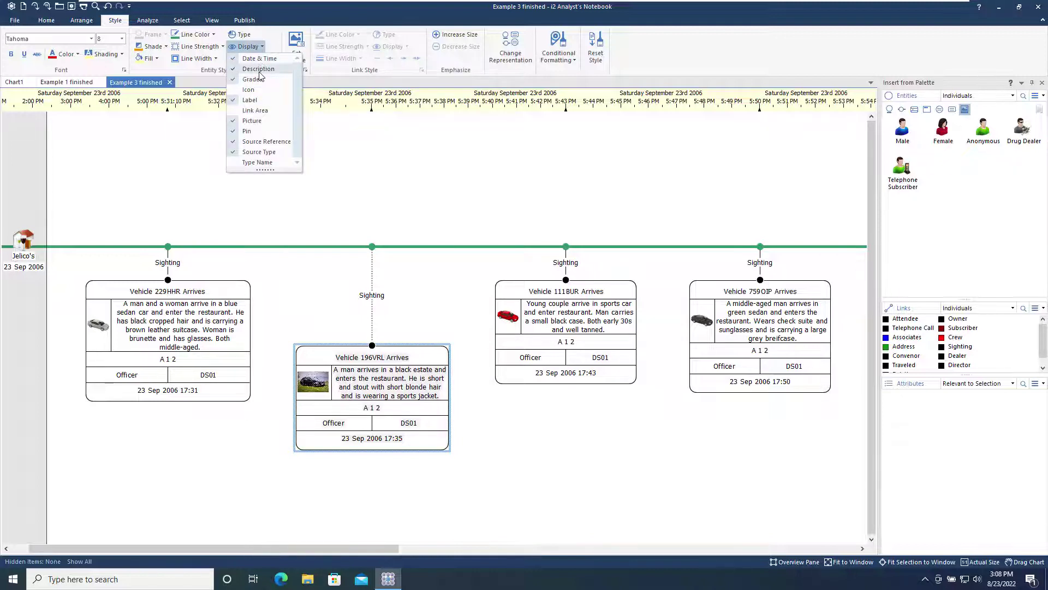
{"action": "left_click", "coordinate": [259, 70]}
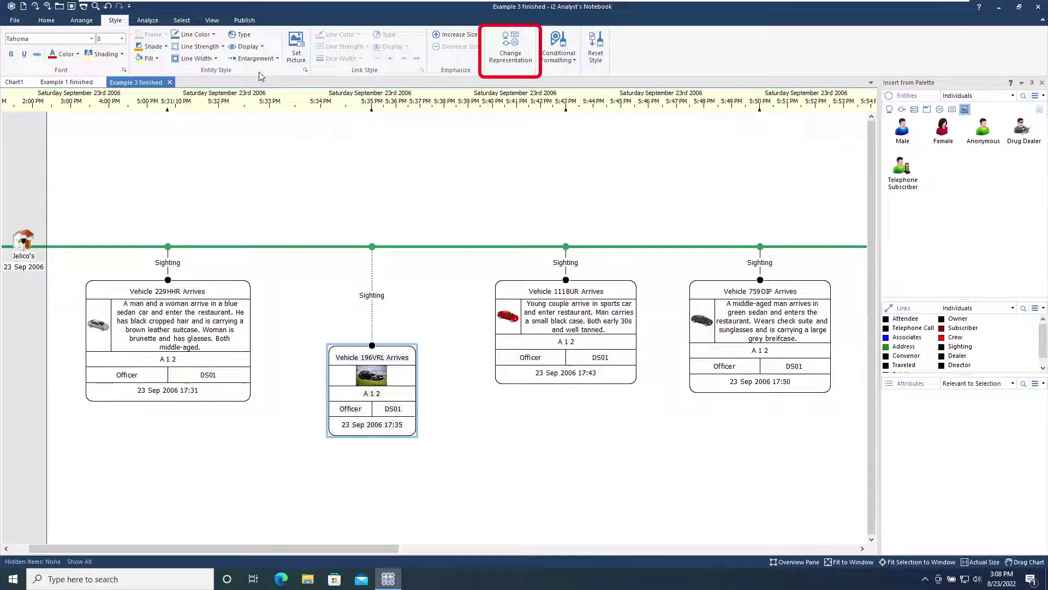
Change all the vehicle event frames to Icon representation.
{"action": "mouse_move", "coordinate": [58, 268]}
{"action": "left_mouse_down"}
{"action": "mouse_move", "coordinate": [112, 363]}
{"action": "mouse_move", "coordinate": [491, 464]}
{"action": "mouse_move", "coordinate": [762, 502]}
{"action": "mouse_move", "coordinate": [849, 494]}
{"action": "left_mouse_up"}
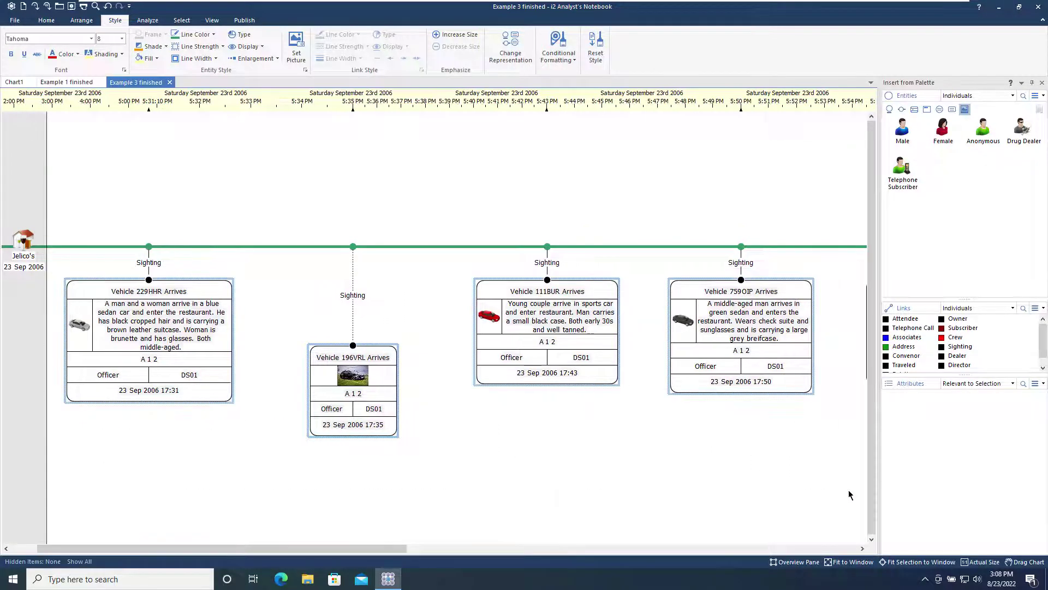
{"action": "left_click", "coordinate": [517, 56]}
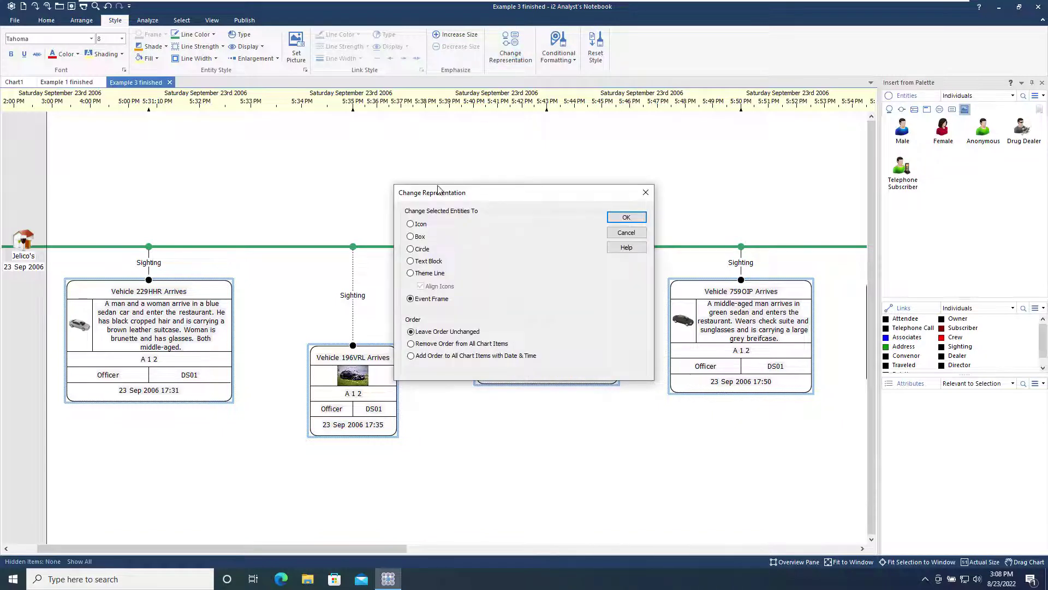
{"action": "left_click", "coordinate": [410, 224]}
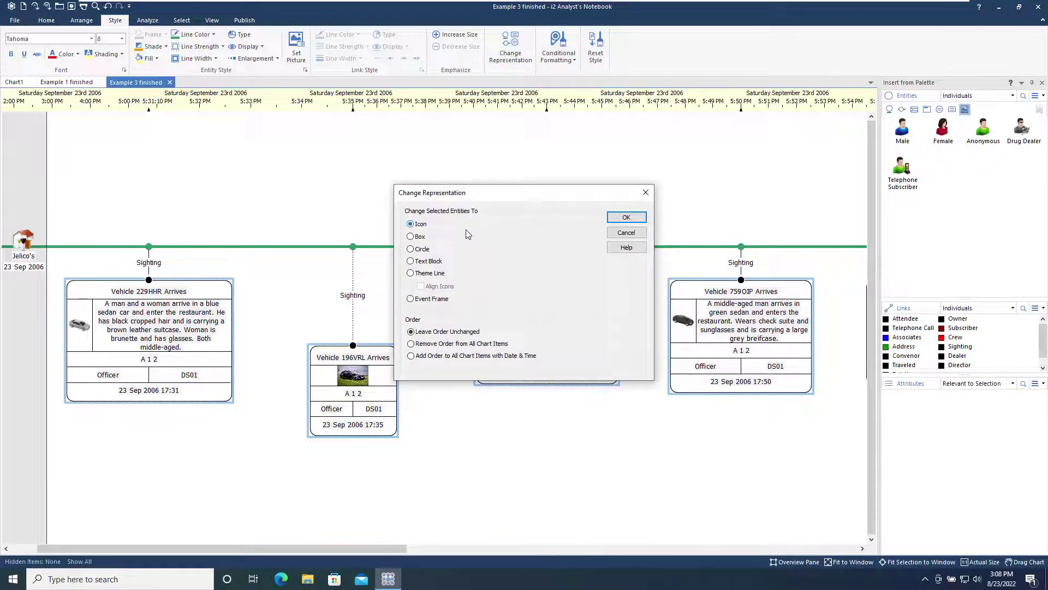
{"action": "left_click", "coordinate": [627, 217]}
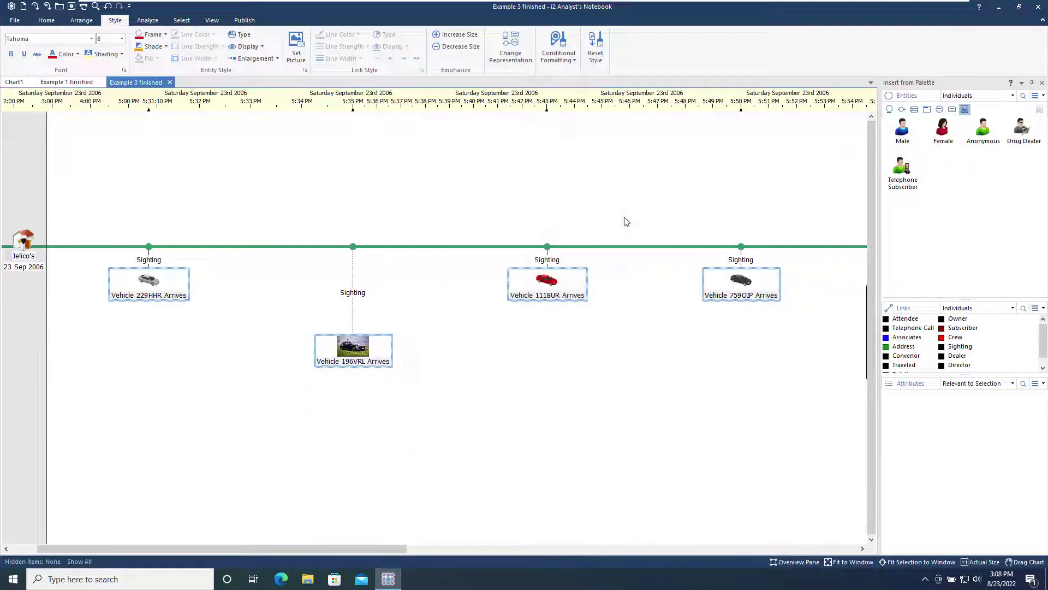
Increase Vehicle 111BUR Arrives' size twice and move it below the timeline.
{"action": "left_click", "coordinate": [547, 278]}
{"action": "mouse_move", "coordinate": [547, 266]}
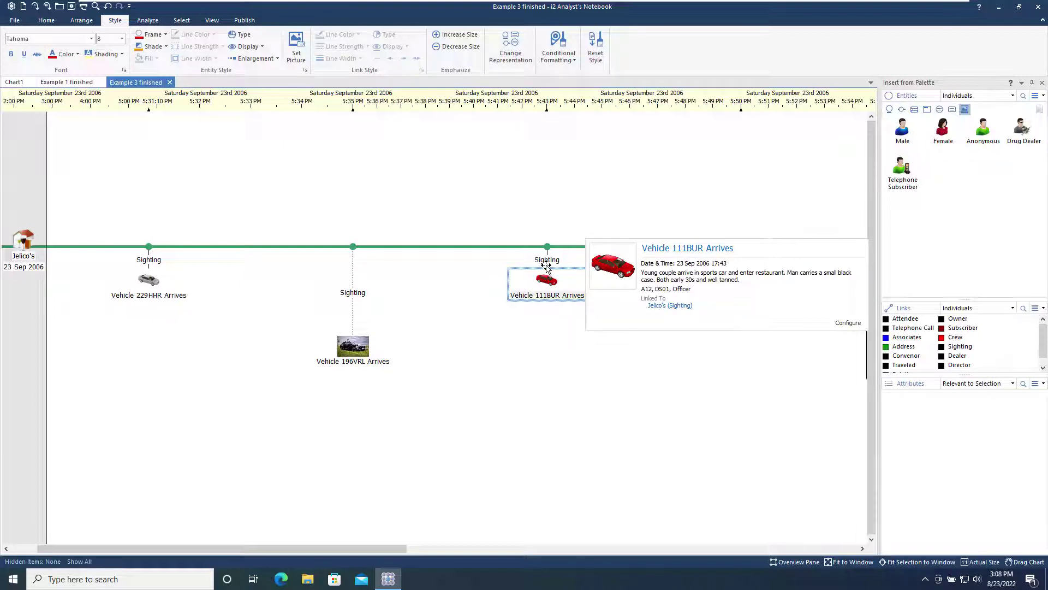
{"action": "left_click", "coordinate": [460, 36]}
{"action": "left_click", "coordinate": [460, 36]}
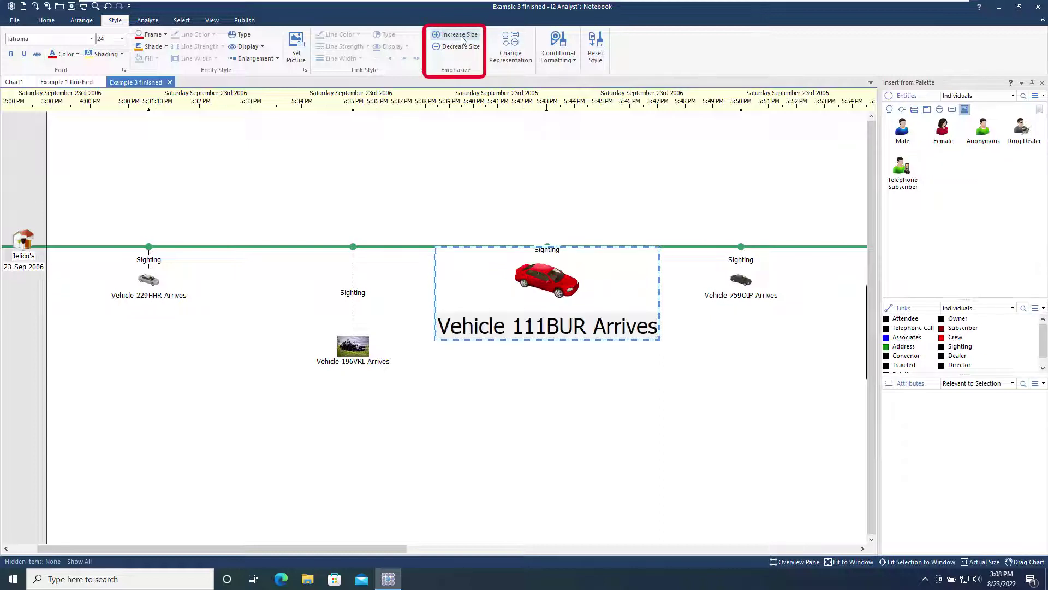
{"action": "left_click_drag", "start_coordinate": [567, 303], "coordinate": [567, 417]}
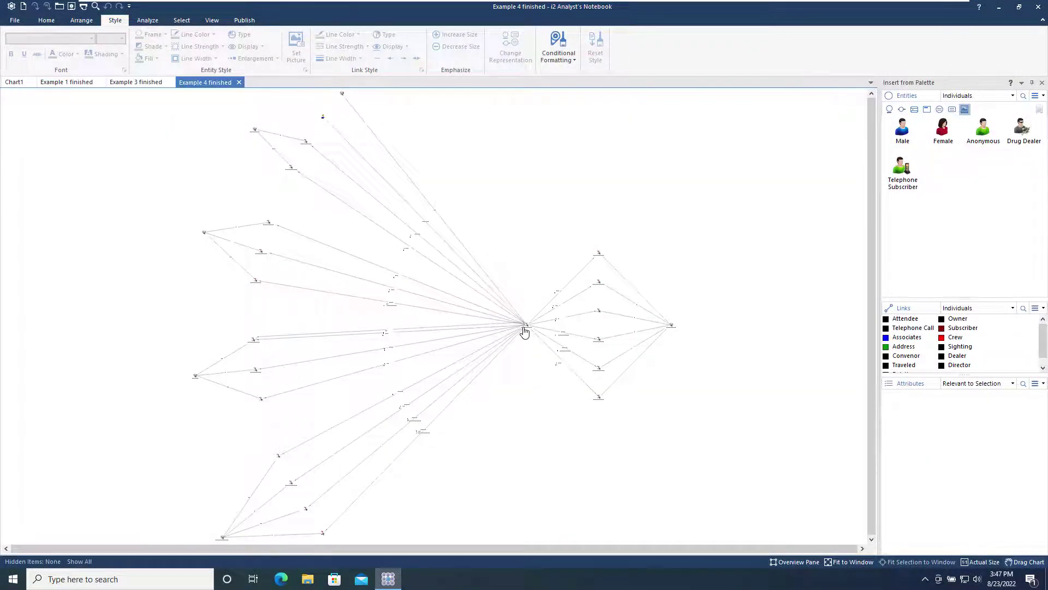
Install the example saved specifications and apply Enlarge Frames with the Most Links to the chart.
{"action": "scroll", "coordinate": [524, 331], "scroll_direction": "up", "scroll_amount": 5}
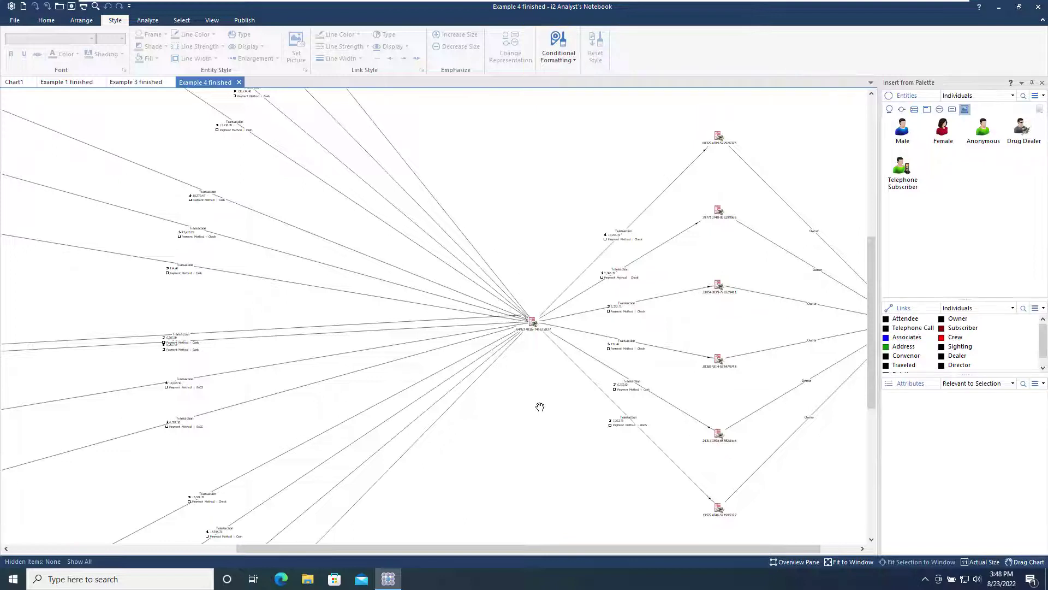
{"action": "left_click", "coordinate": [574, 62]}
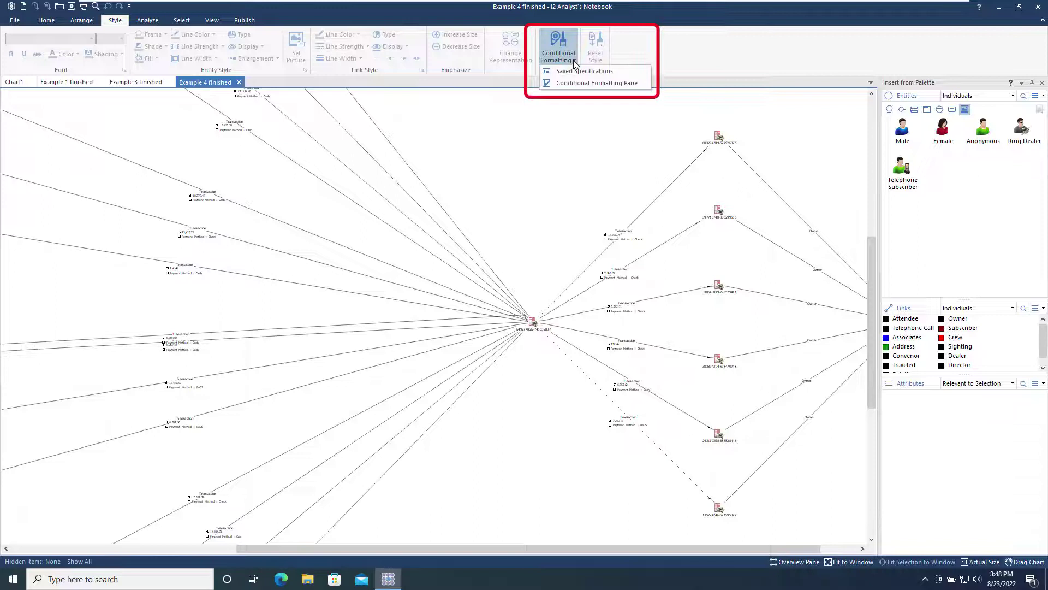
{"action": "left_click", "coordinate": [572, 72]}
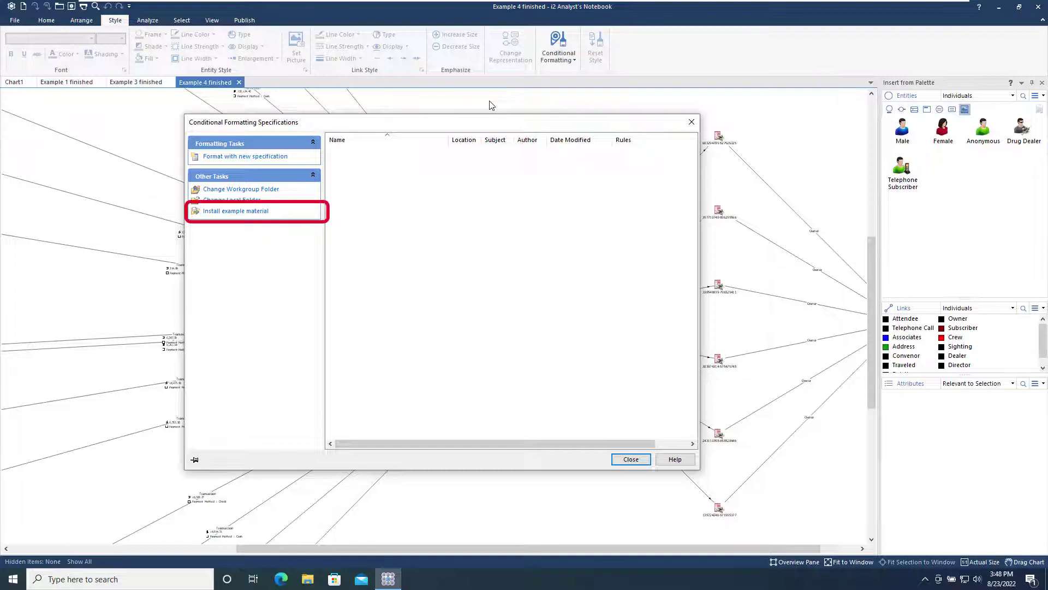
{"action": "left_click", "coordinate": [253, 212]}
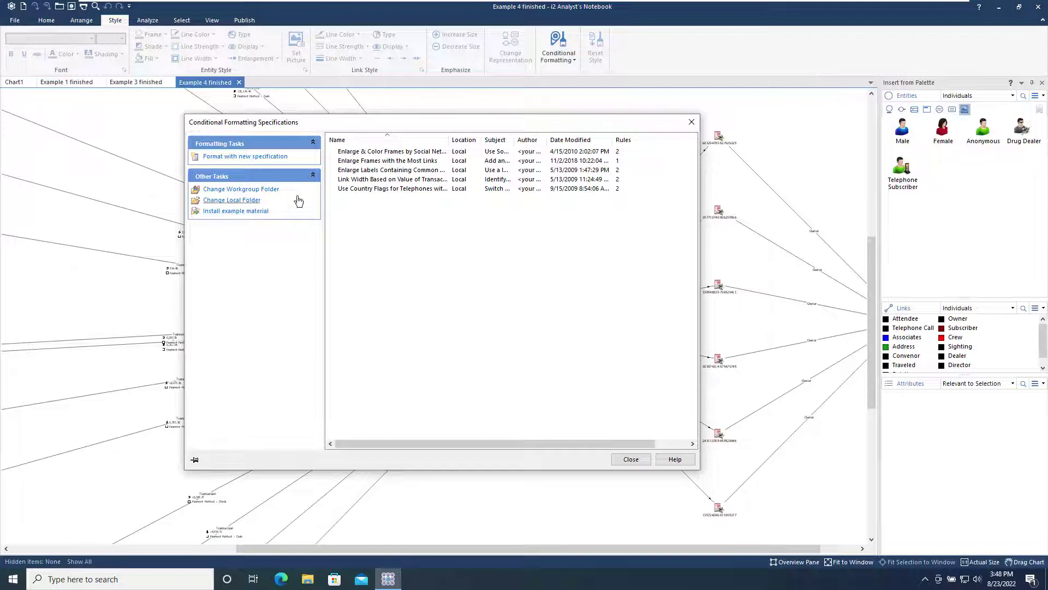
{"action": "left_click", "coordinate": [362, 161]}
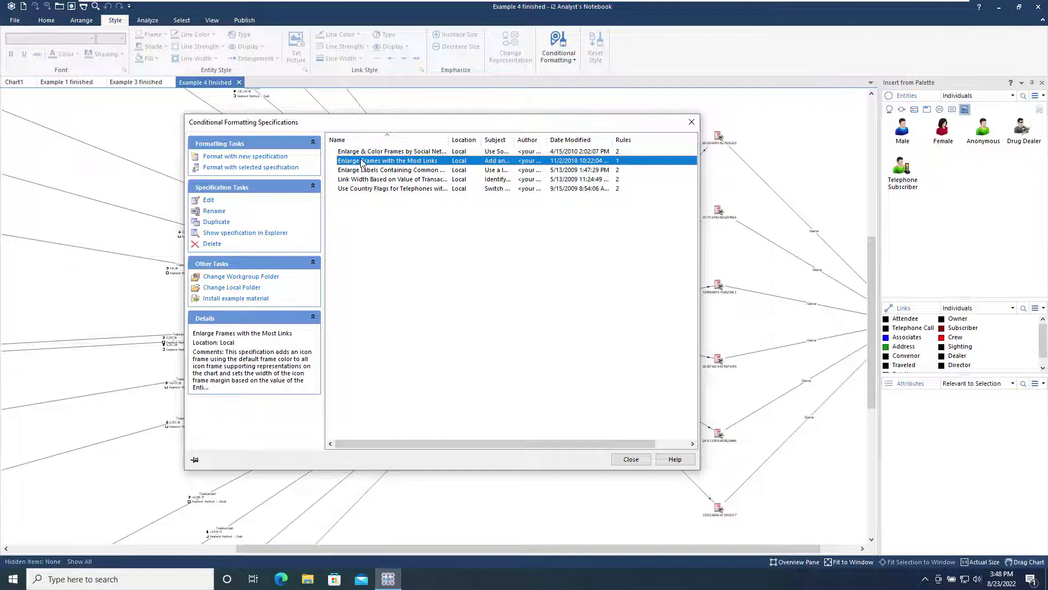
{"action": "right_click", "coordinate": [362, 162]}
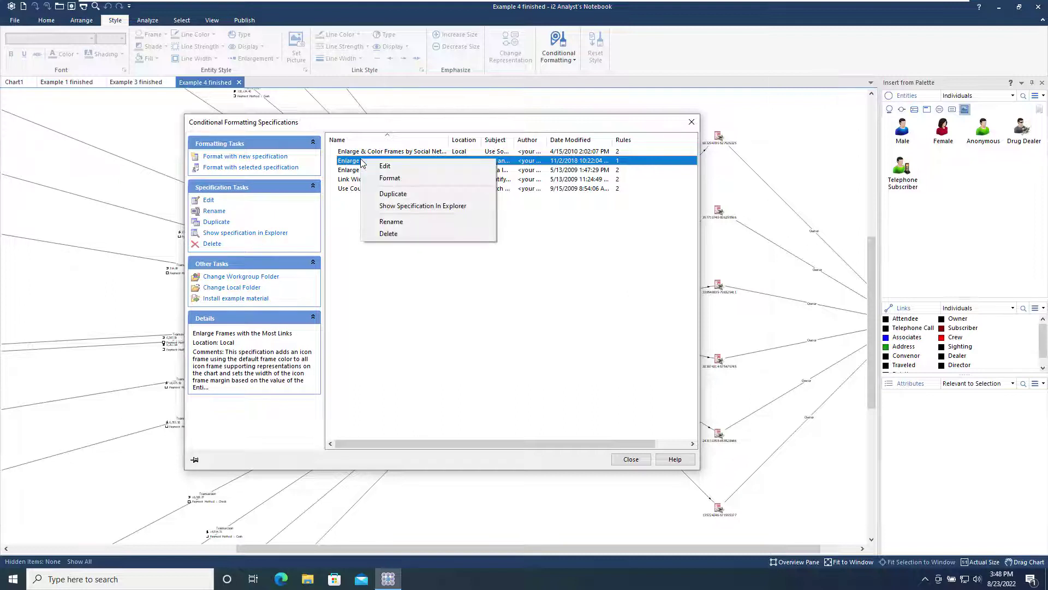
{"action": "left_click", "coordinate": [386, 180]}
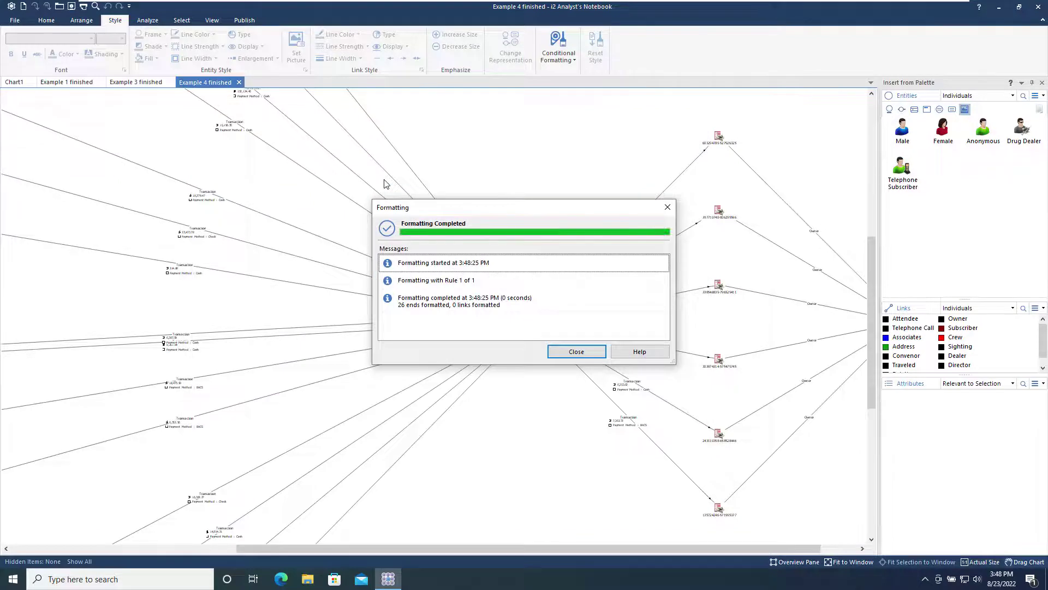
Close the formatting report and pan across the chart to inspect the enlarged frames.
{"action": "left_click", "coordinate": [586, 358]}
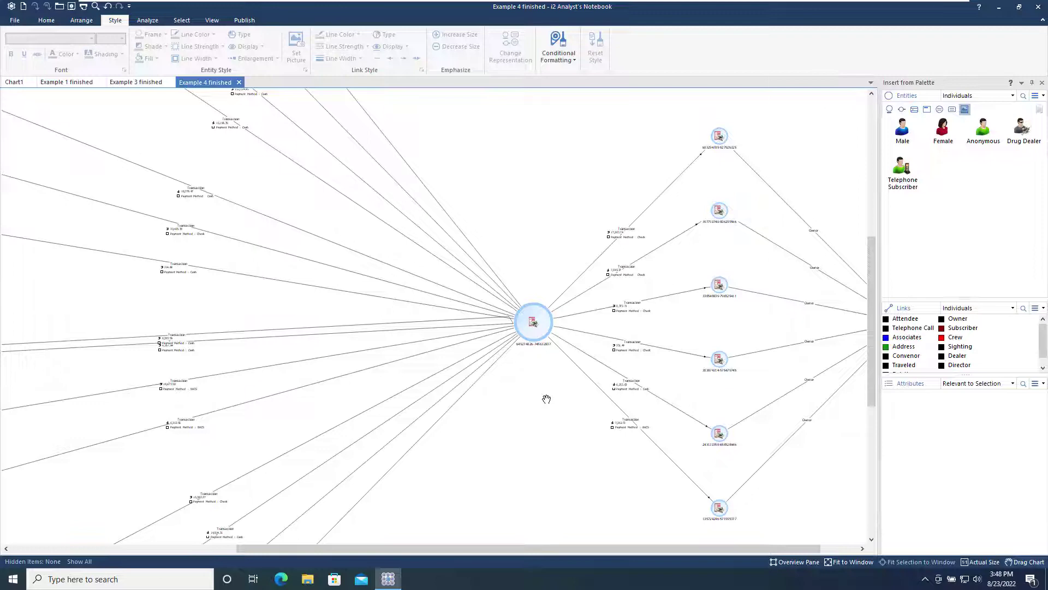
{"action": "mouse_move", "coordinate": [547, 399]}
{"action": "left_mouse_down"}
{"action": "mouse_move", "coordinate": [412, 398]}
{"action": "mouse_move", "coordinate": [545, 393]}
{"action": "left_mouse_up"}
{"action": "left_click_drag", "start_coordinate": [400, 339], "coordinate": [717, 356]}
{"action": "left_click_drag", "start_coordinate": [395, 318], "coordinate": [161, 315]}
{"action": "left_click_drag", "start_coordinate": [469, 302], "coordinate": [211, 304]}
{"action": "left_click", "coordinate": [569, 59]}
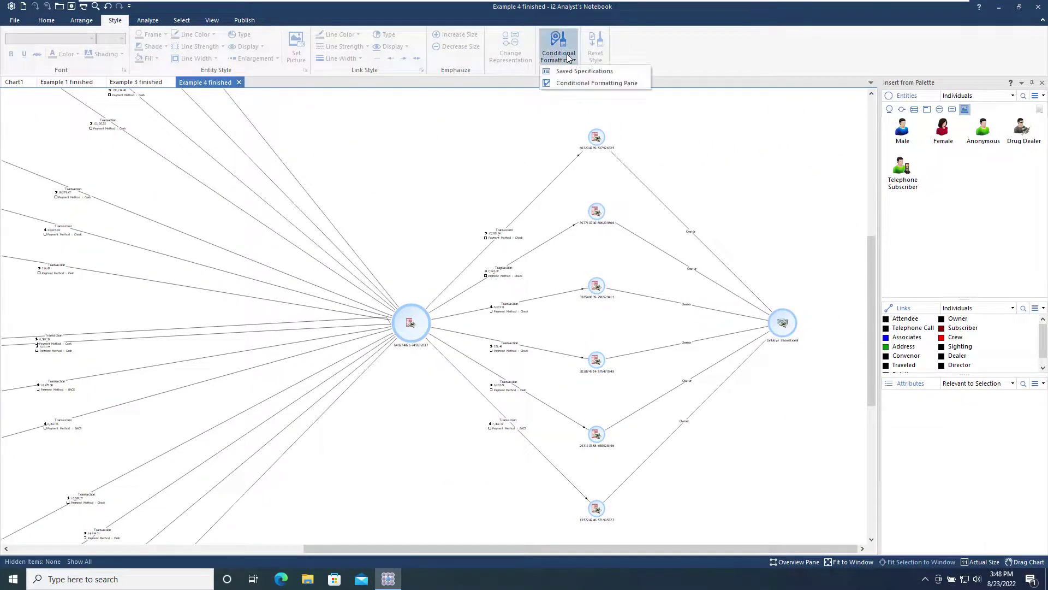
Dock the Conditional Formatting pane and edit the Enlarge Frames with the Most Links specification.
{"action": "left_click", "coordinate": [580, 83]}
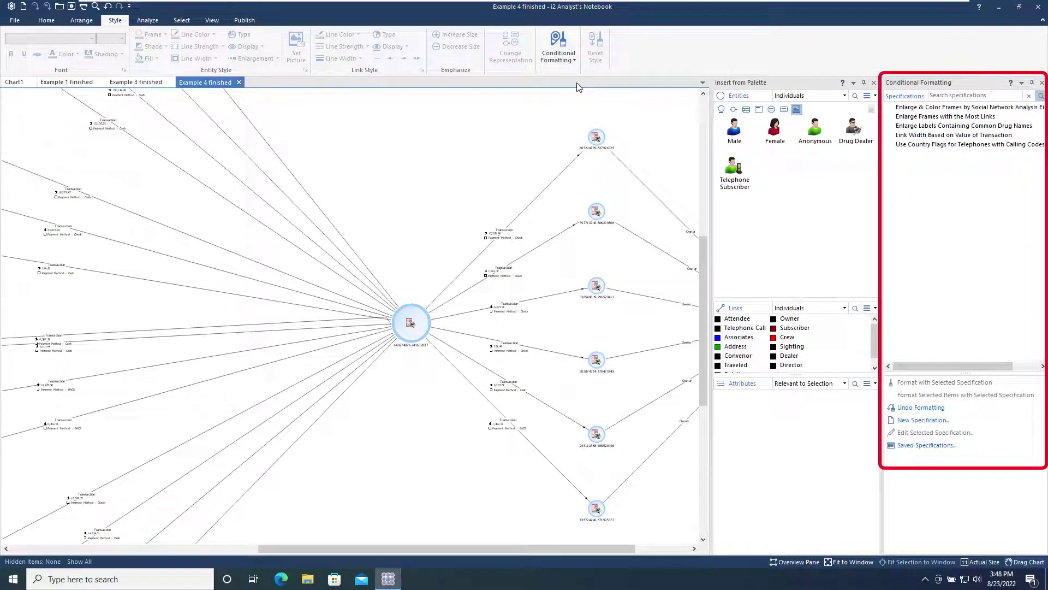
{"action": "left_click", "coordinate": [927, 118]}
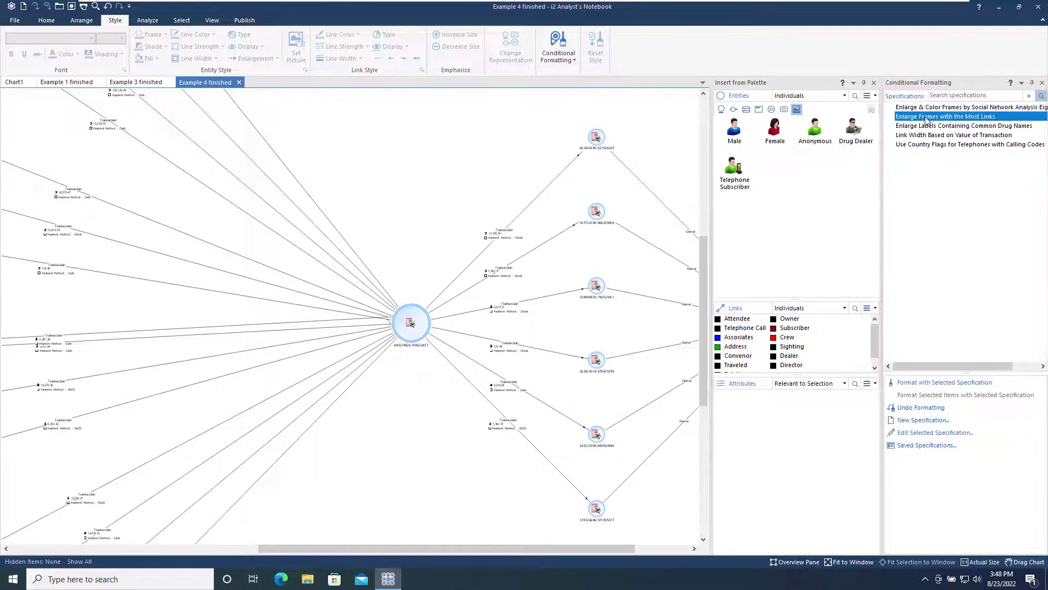
{"action": "right_click", "coordinate": [927, 119]}
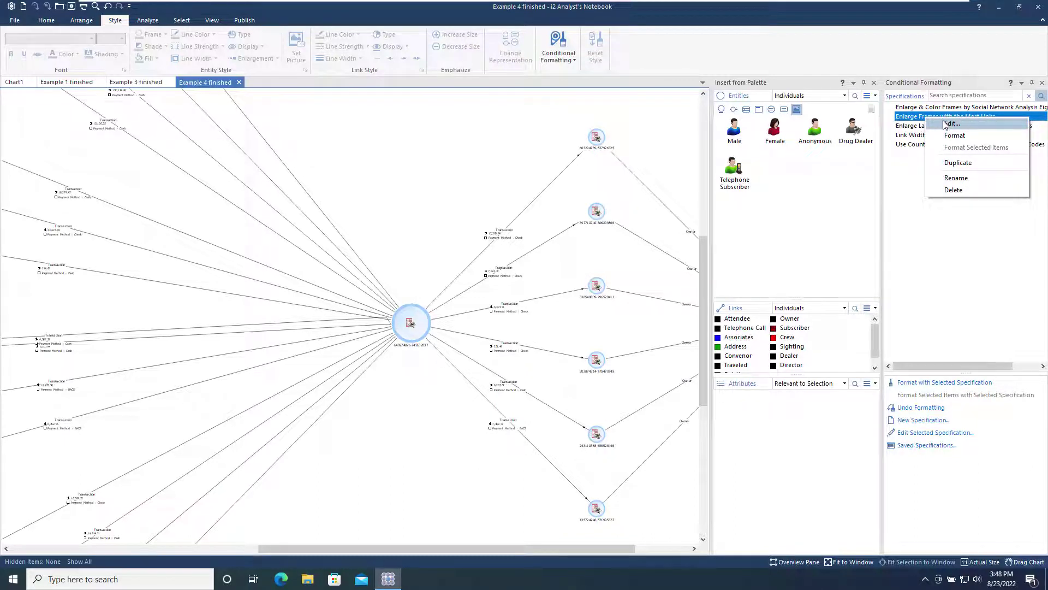
{"action": "left_click", "coordinate": [945, 124]}
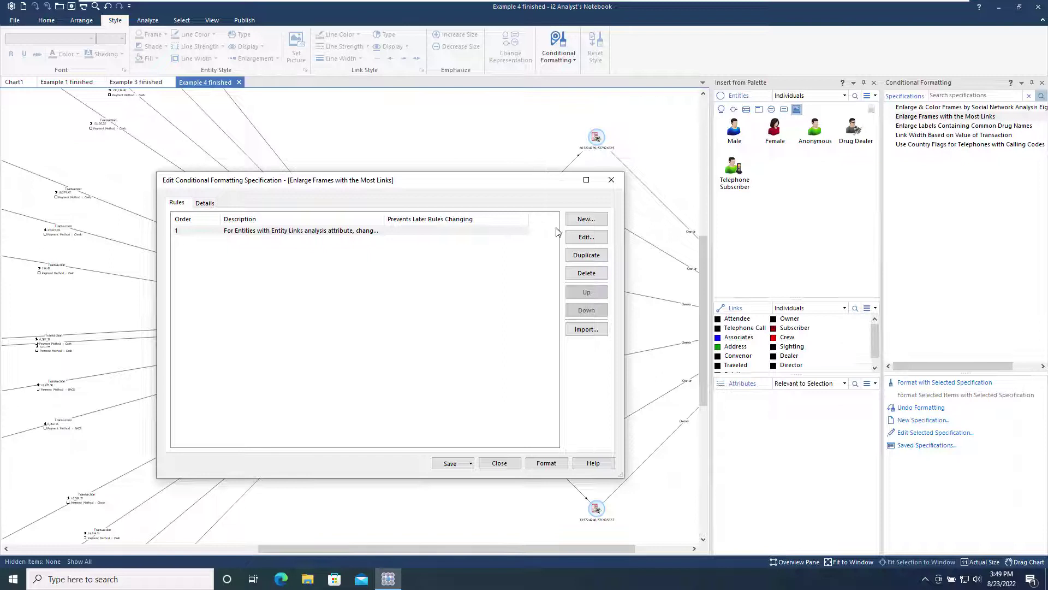
Review the rule's icon frame margin based on Entity Links, then close both editors.
{"action": "left_click", "coordinate": [581, 240]}
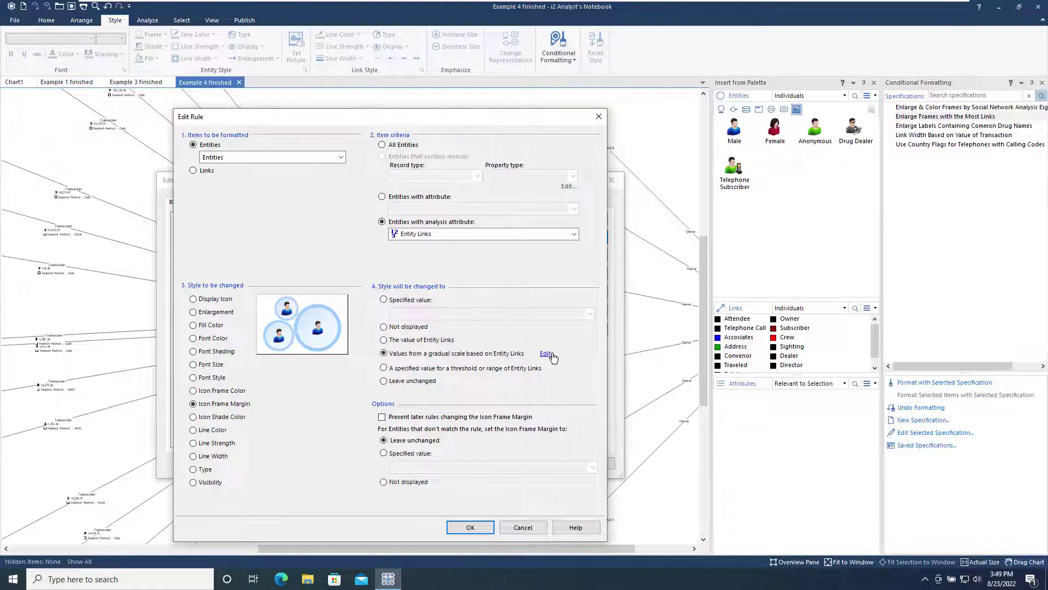
{"action": "left_click", "coordinate": [537, 527]}
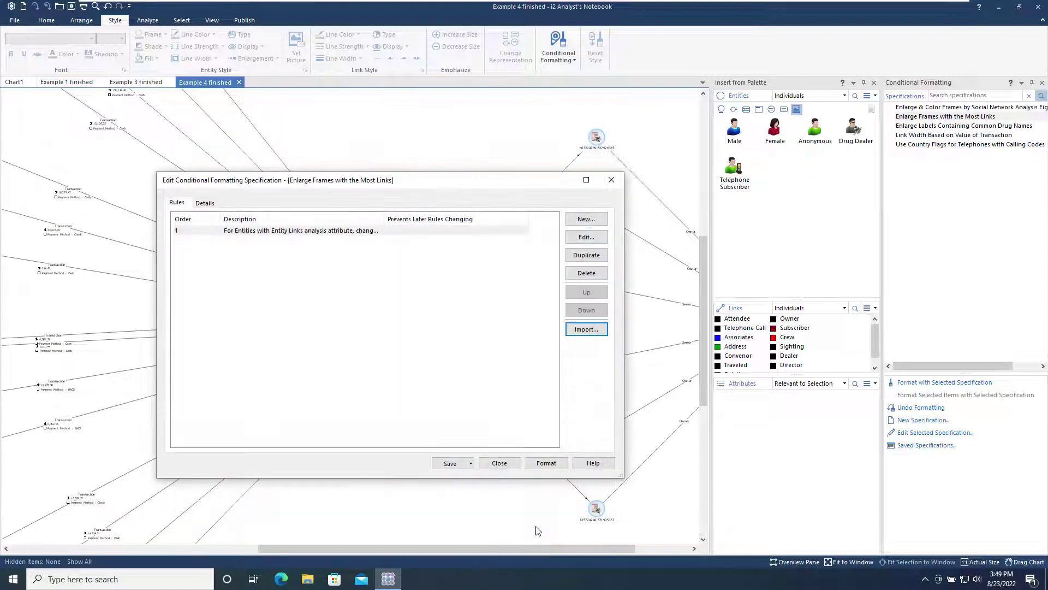
{"action": "left_click", "coordinate": [503, 464]}
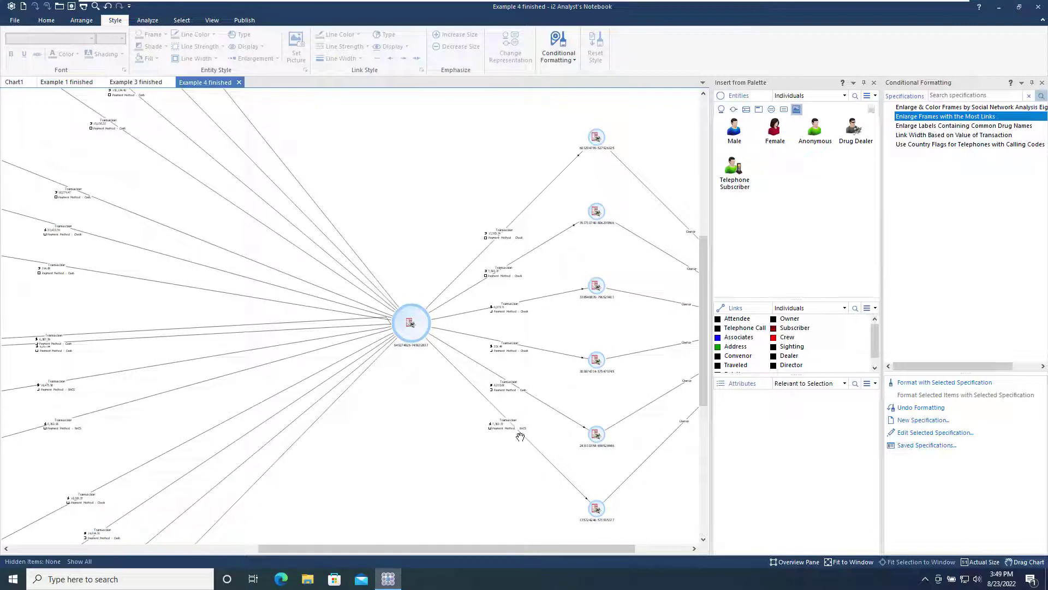
Create a new specification with a Line Color rule for links carrying Dollar Amount.
{"action": "left_click", "coordinate": [933, 422]}
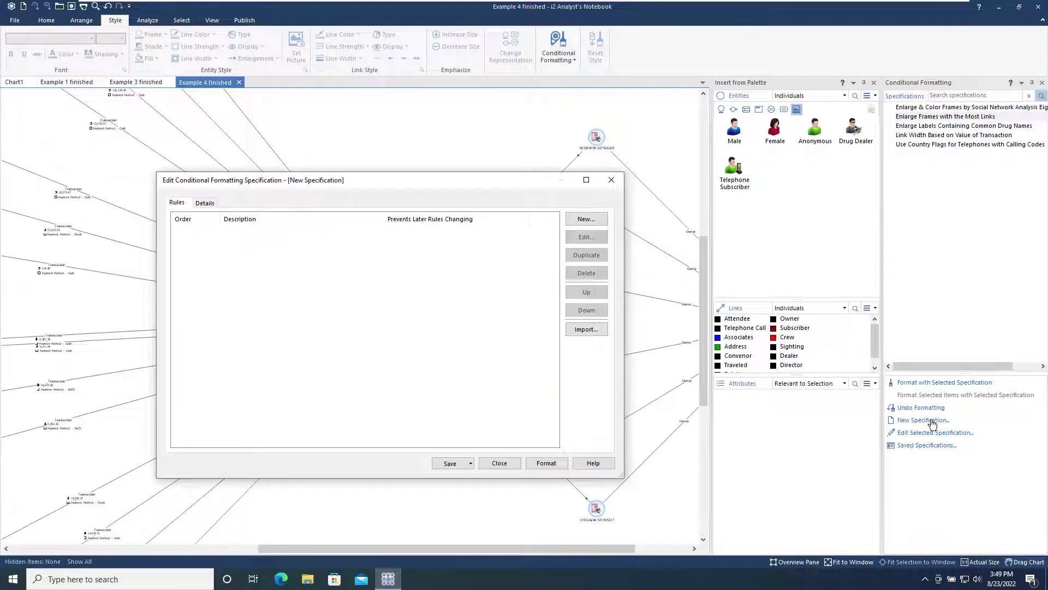
{"action": "left_click", "coordinate": [588, 220]}
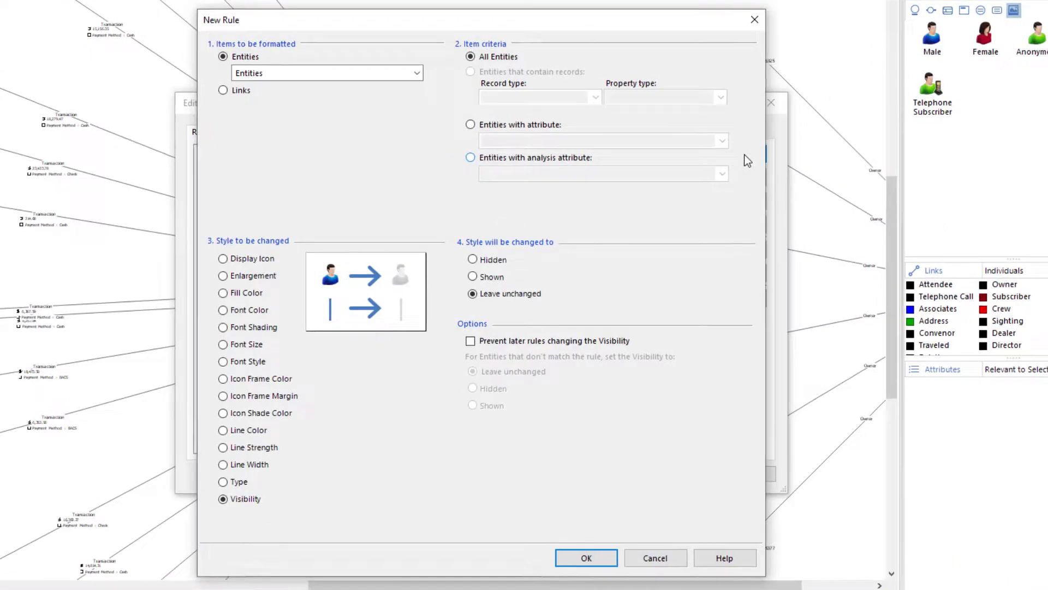
{"action": "left_click", "coordinate": [230, 91]}
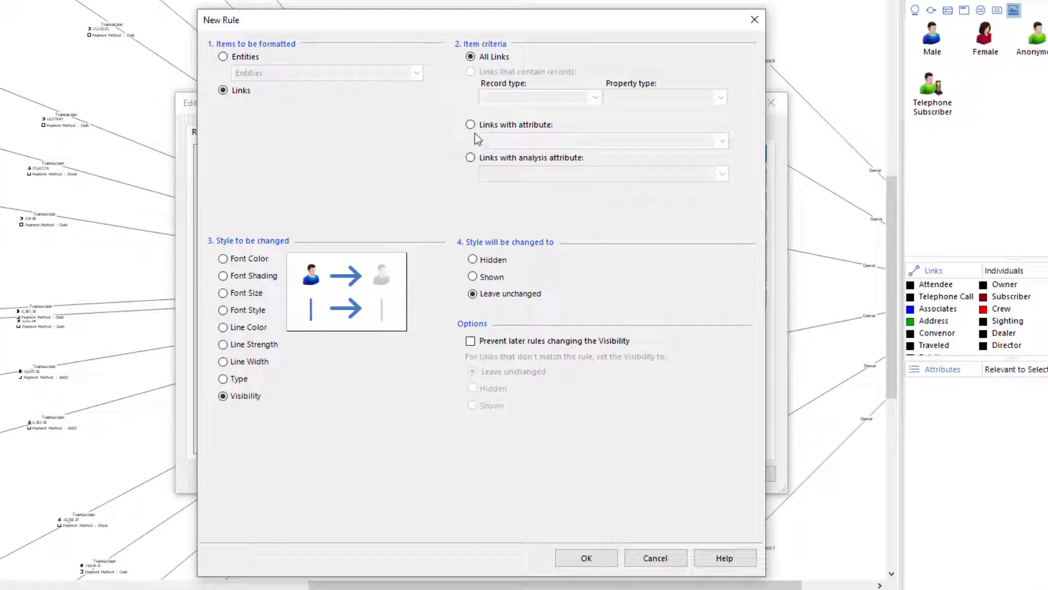
{"action": "left_click", "coordinate": [471, 126]}
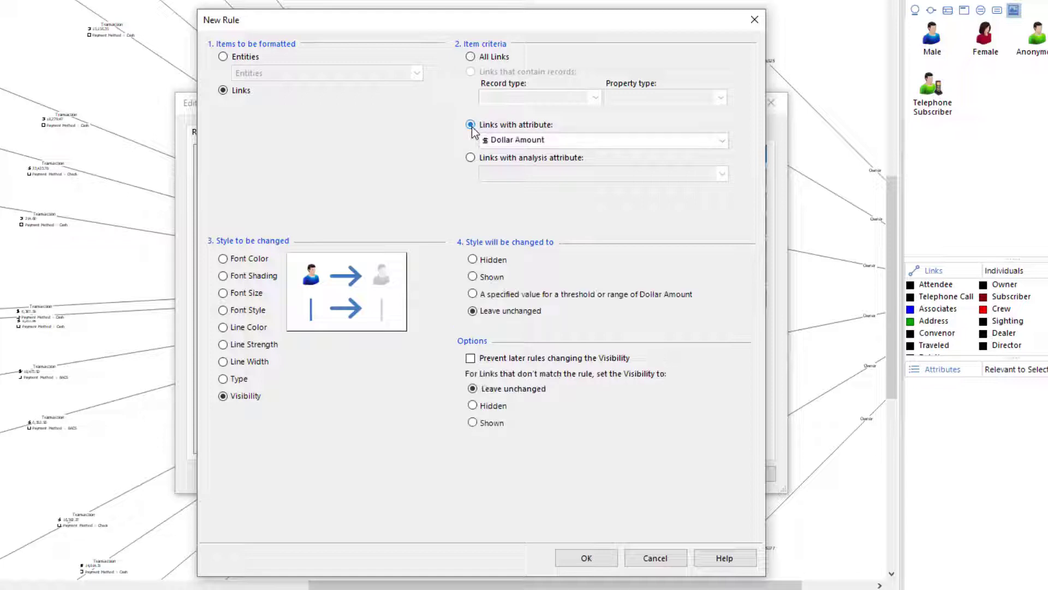
{"action": "left_click", "coordinate": [222, 327]}
{"action": "left_click", "coordinate": [472, 311]}
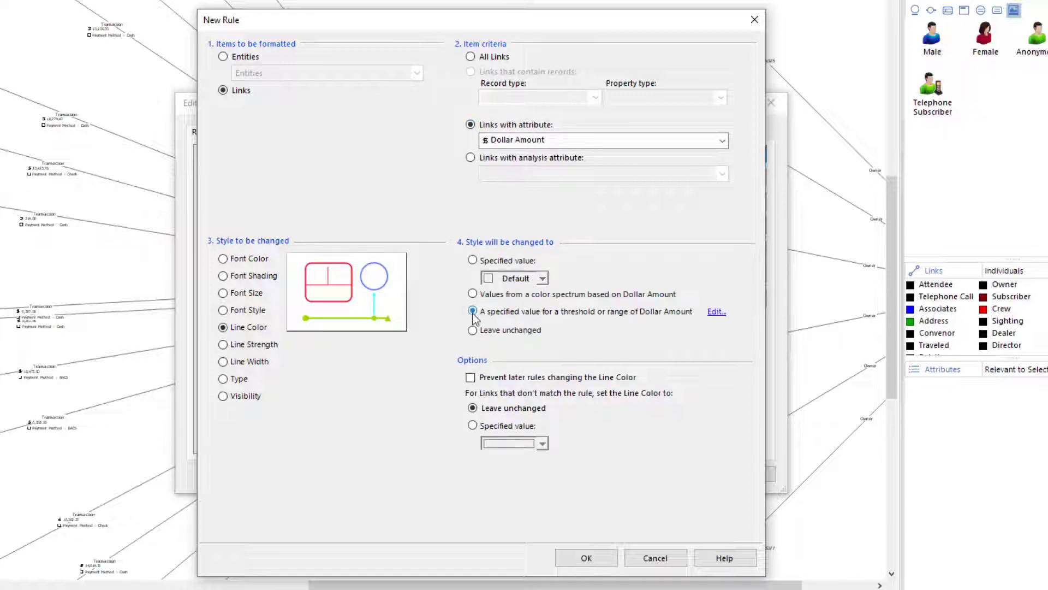
Set the Dollar Amount threshold to above 20000 inclusive, coloured red, and finish the rule.
{"action": "left_click", "coordinate": [718, 313]}
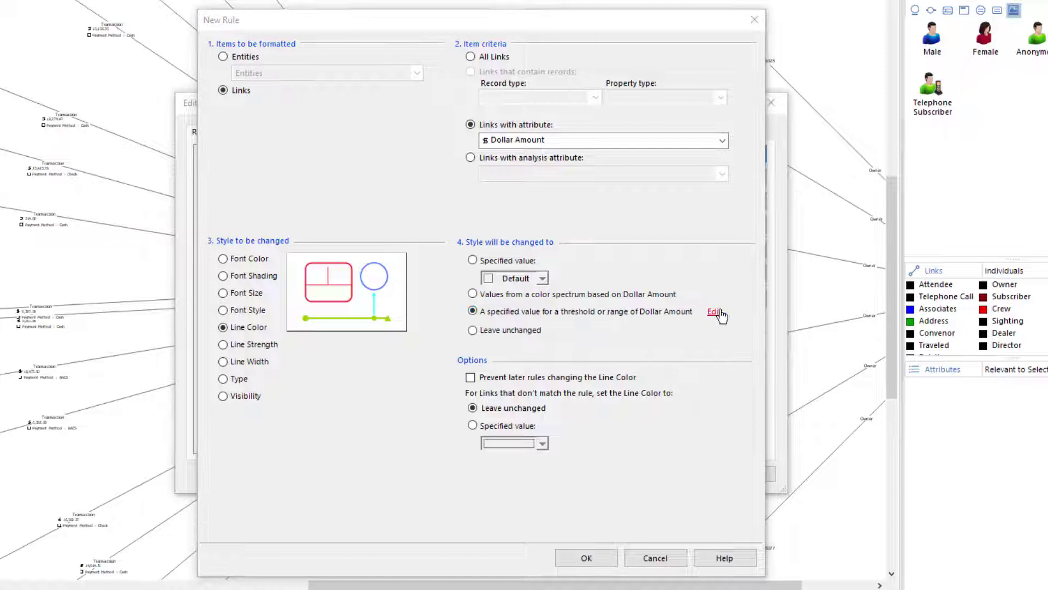
{"action": "type", "text": "20000"}
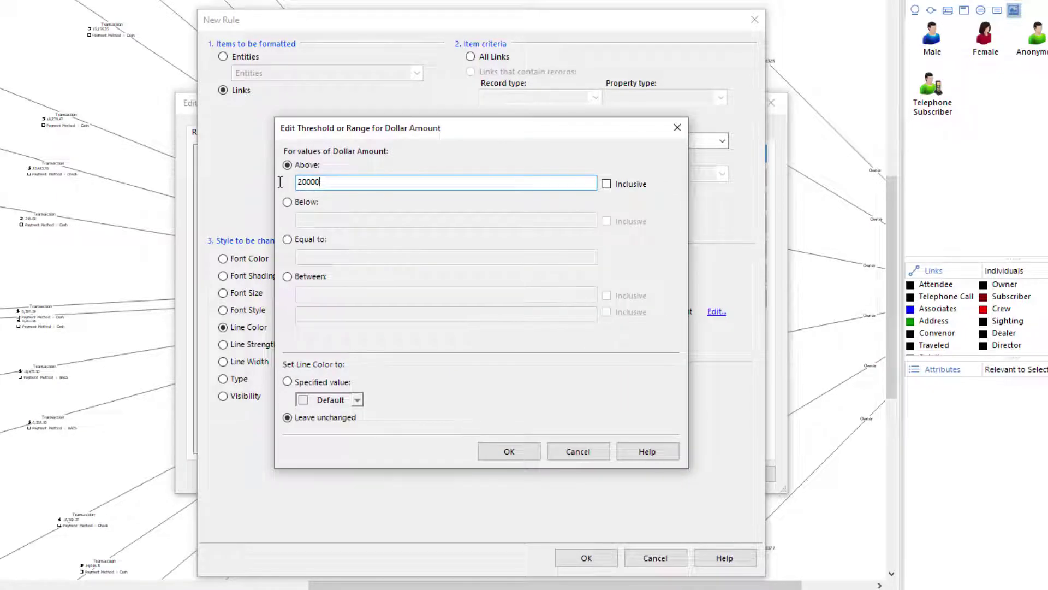
{"action": "left_click", "coordinate": [606, 184]}
{"action": "left_click", "coordinate": [310, 384]}
{"action": "left_click", "coordinate": [358, 400]}
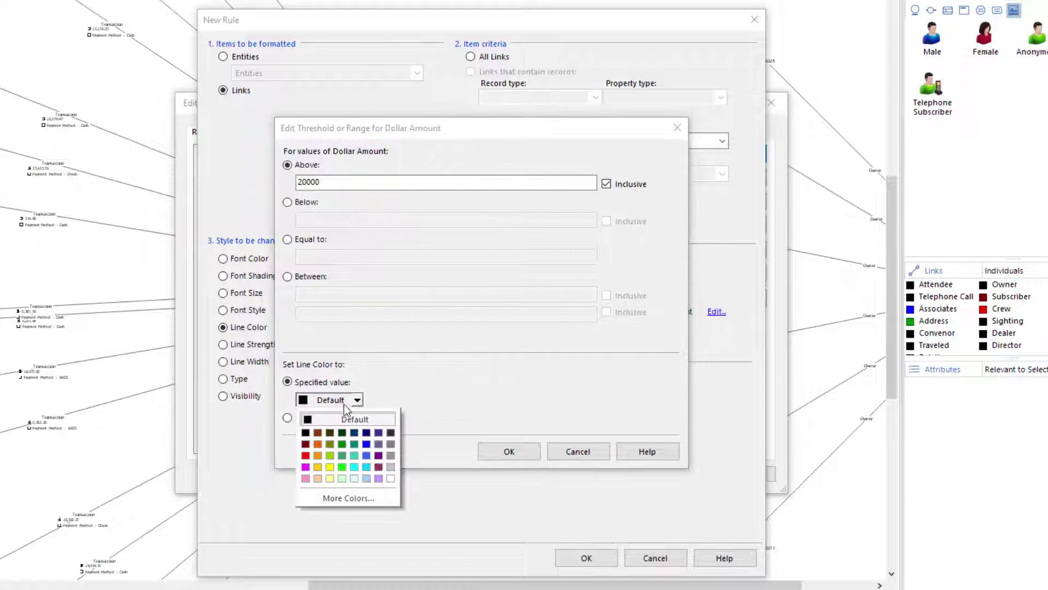
{"action": "left_click", "coordinate": [305, 455]}
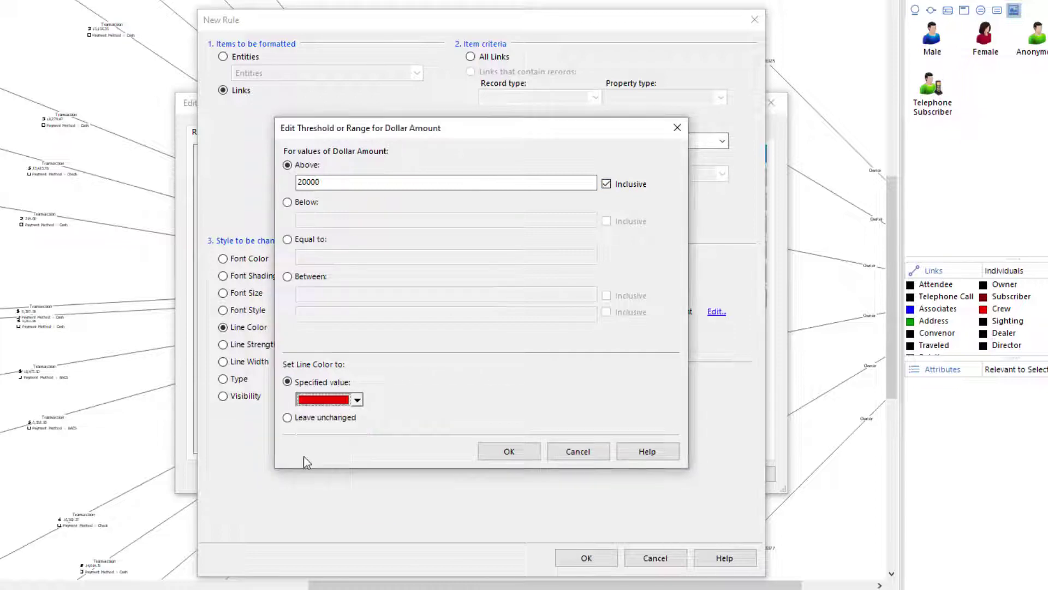
{"action": "left_click", "coordinate": [508, 450]}
{"action": "left_click", "coordinate": [589, 557]}
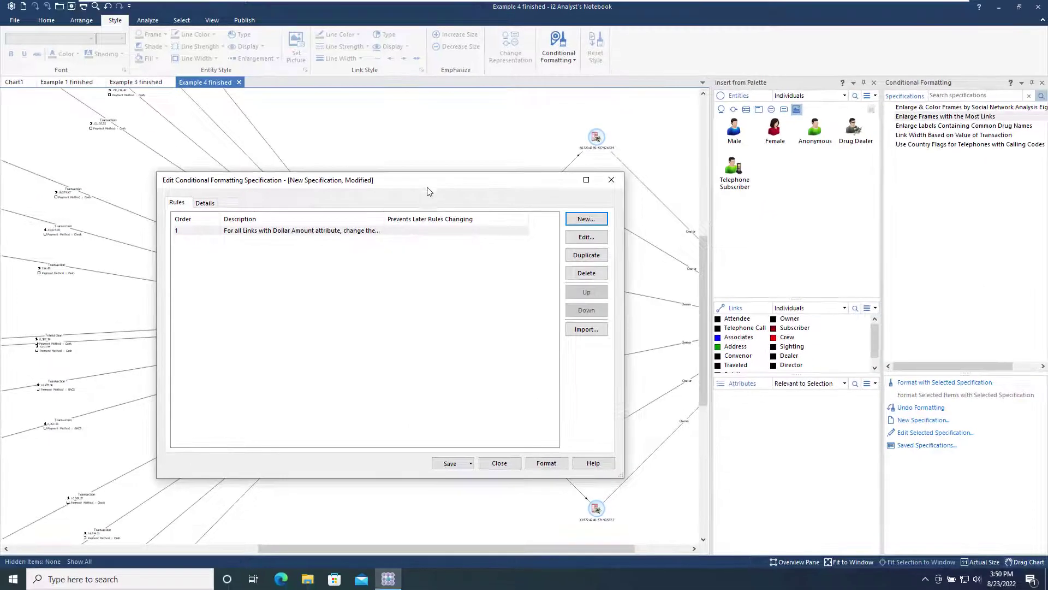
Apply the new Dollar Amount rule to the chart, recolouring three links.
{"action": "left_click_drag", "start_coordinate": [528, 109], "coordinate": [1021, 87]}
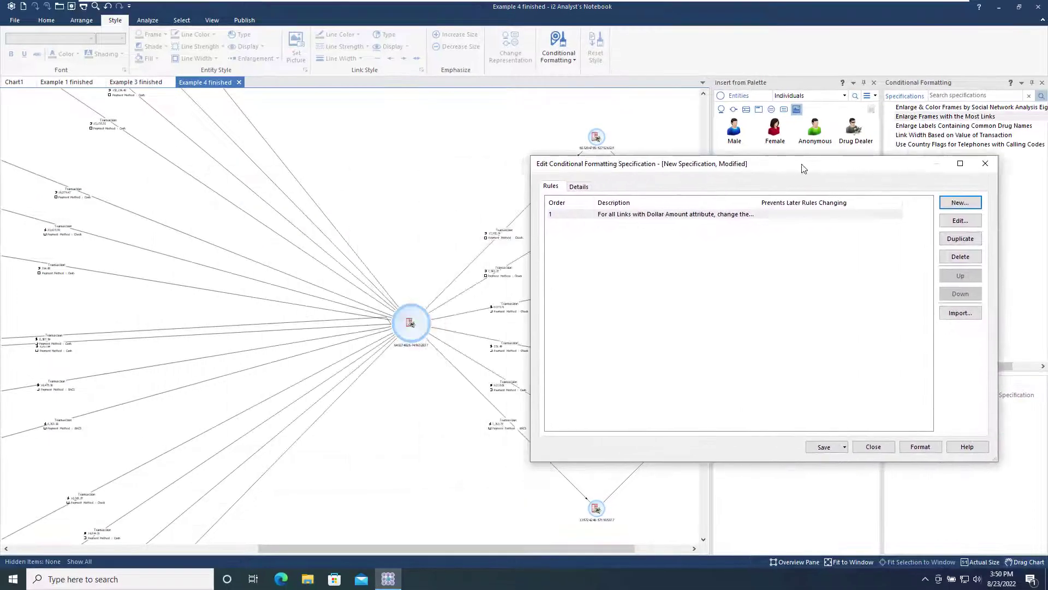
{"action": "left_click_drag", "start_coordinate": [804, 168], "coordinate": [806, 120]}
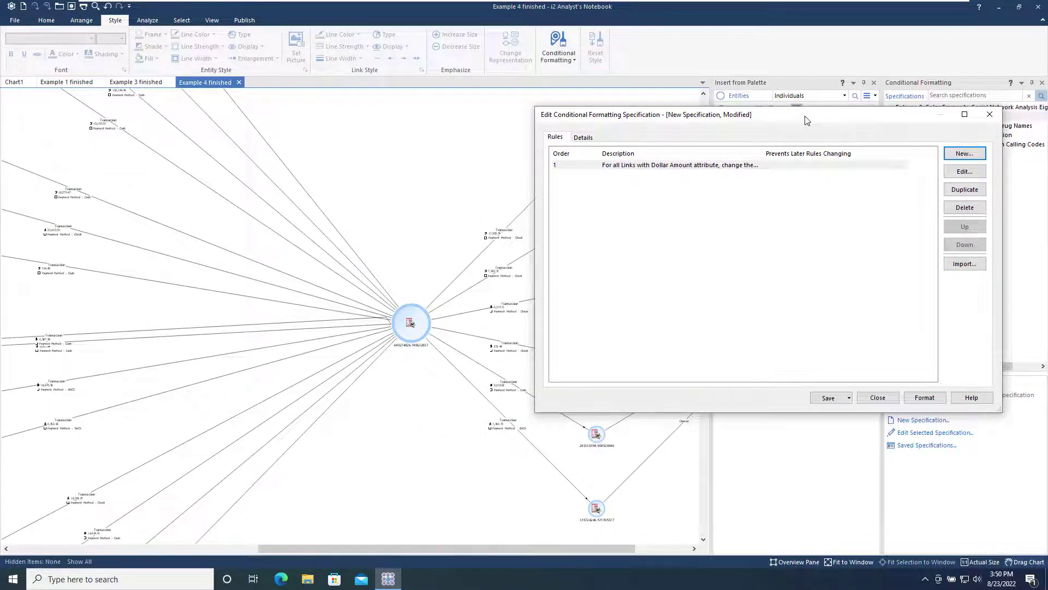
{"action": "left_click", "coordinate": [932, 399]}
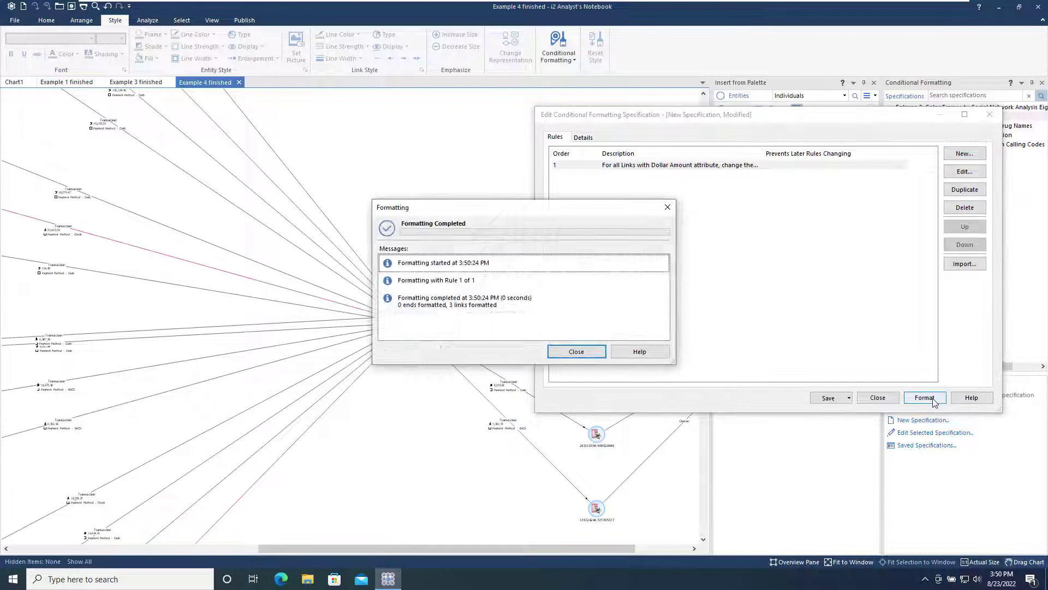
Add a rule giving Dollar Amount links of 20000 or more (inclusive) line width 10, then apply formatting.
{"action": "left_click", "coordinate": [573, 352]}
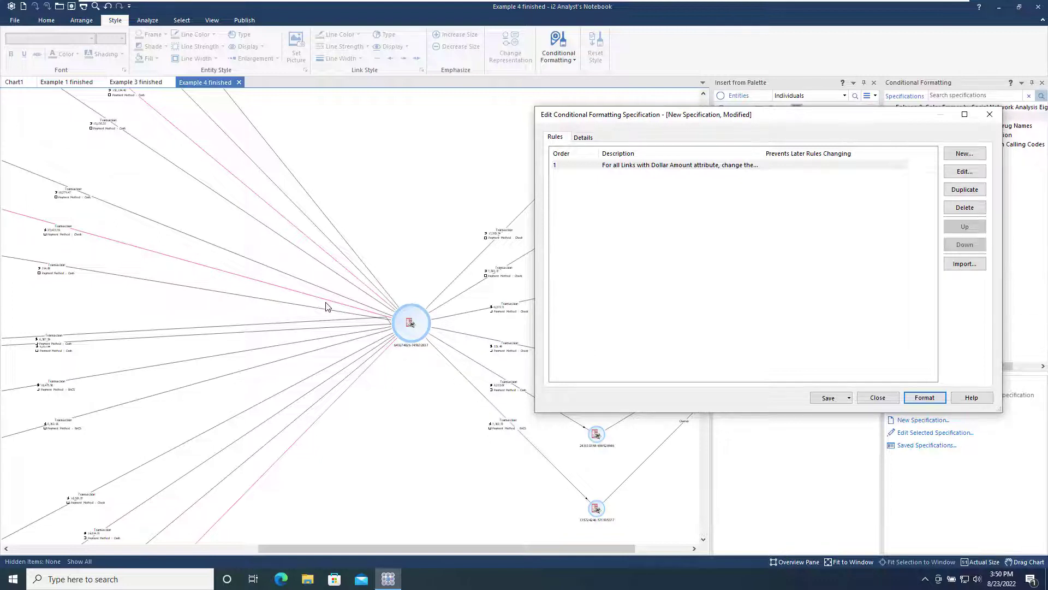
{"action": "left_click", "coordinate": [963, 154]}
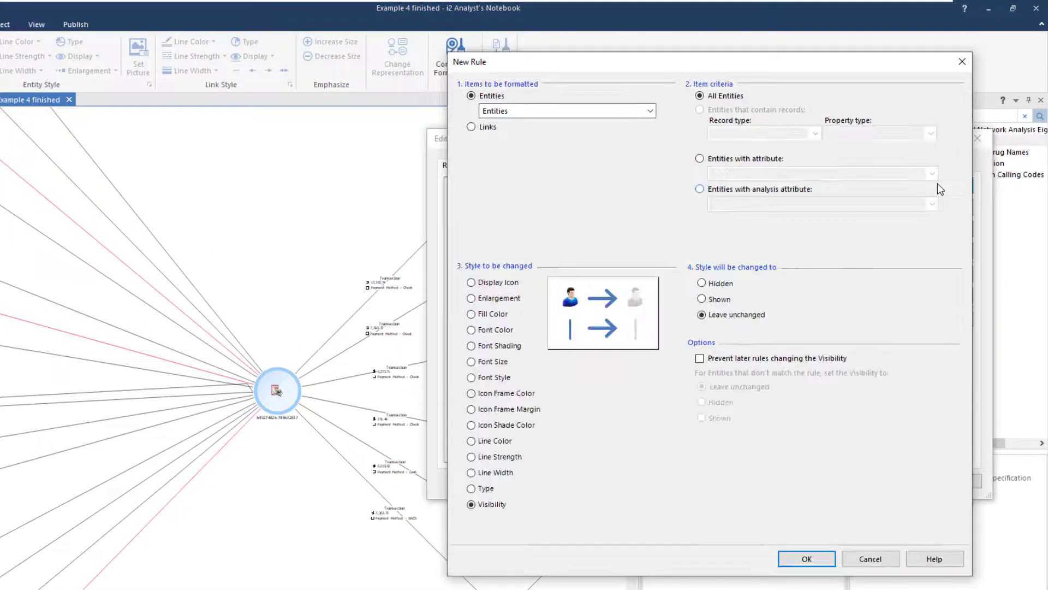
{"action": "left_click", "coordinate": [471, 127]}
{"action": "left_click", "coordinate": [471, 378]}
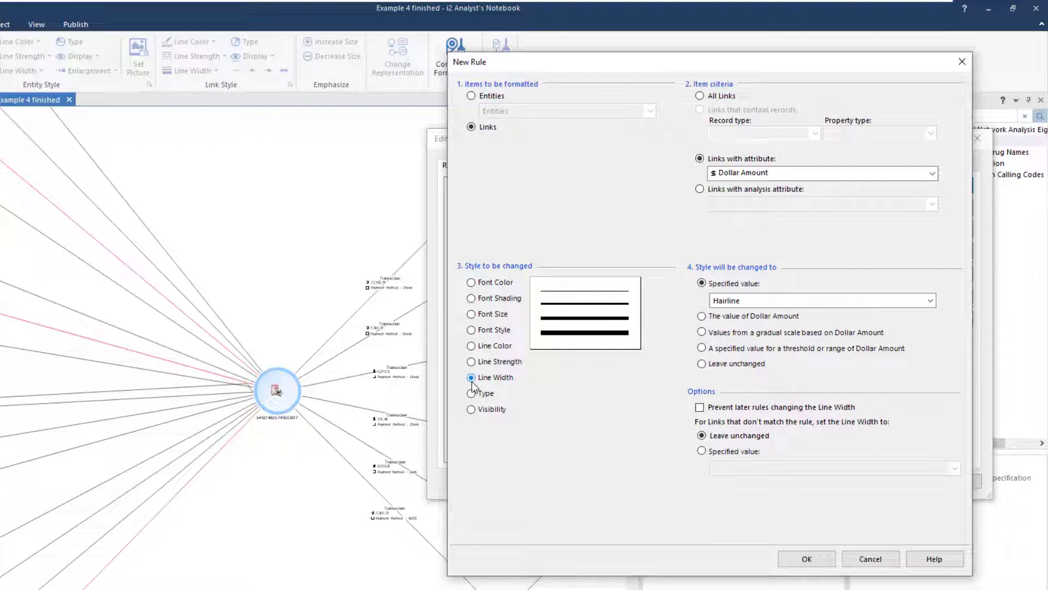
{"action": "left_click", "coordinate": [701, 348]}
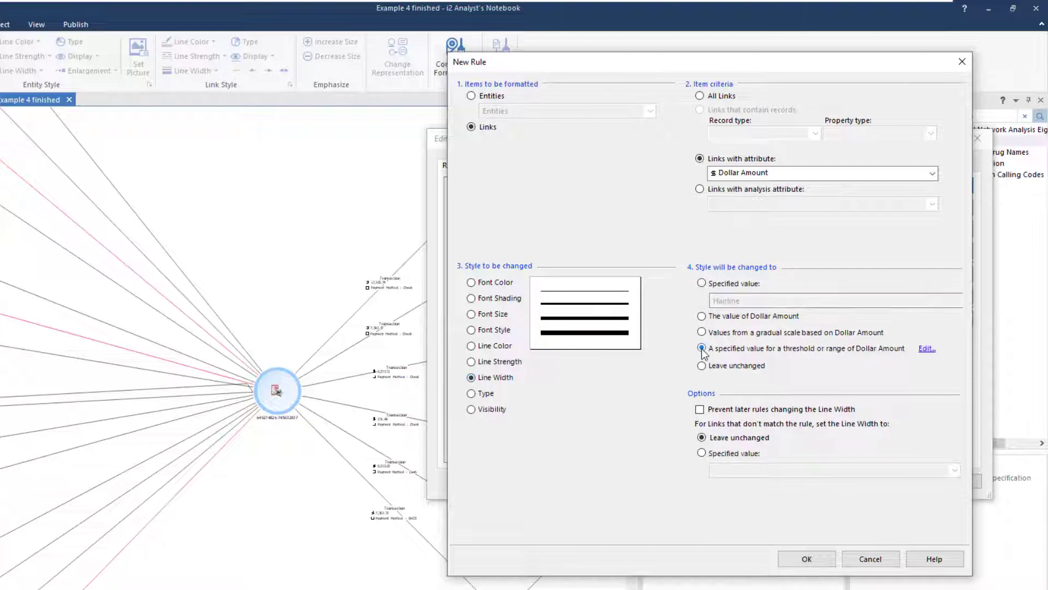
{"action": "left_click", "coordinate": [926, 349]}
{"action": "left_click", "coordinate": [825, 214]}
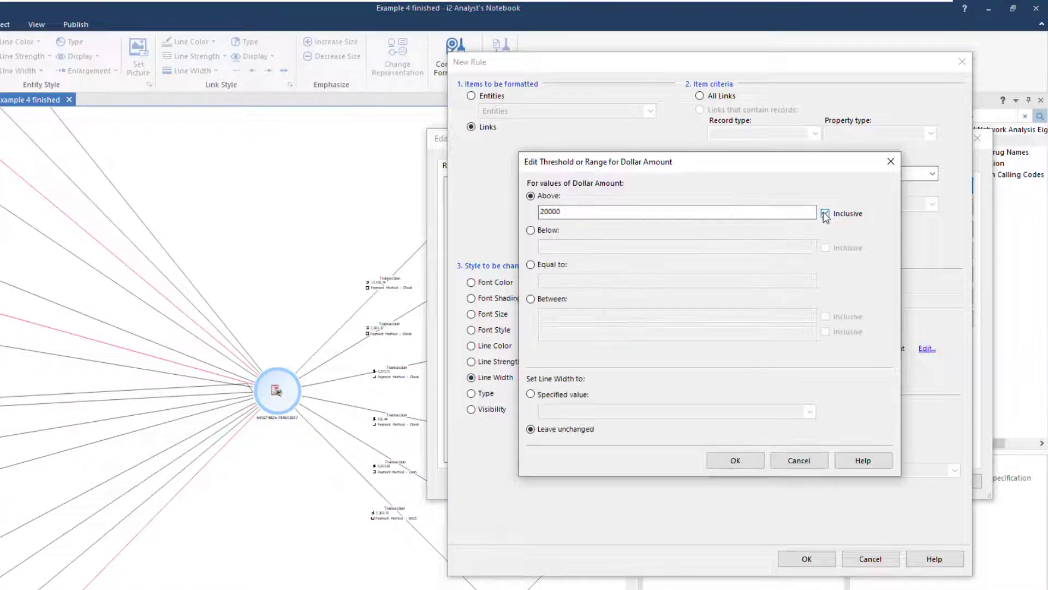
{"action": "left_click", "coordinate": [531, 394]}
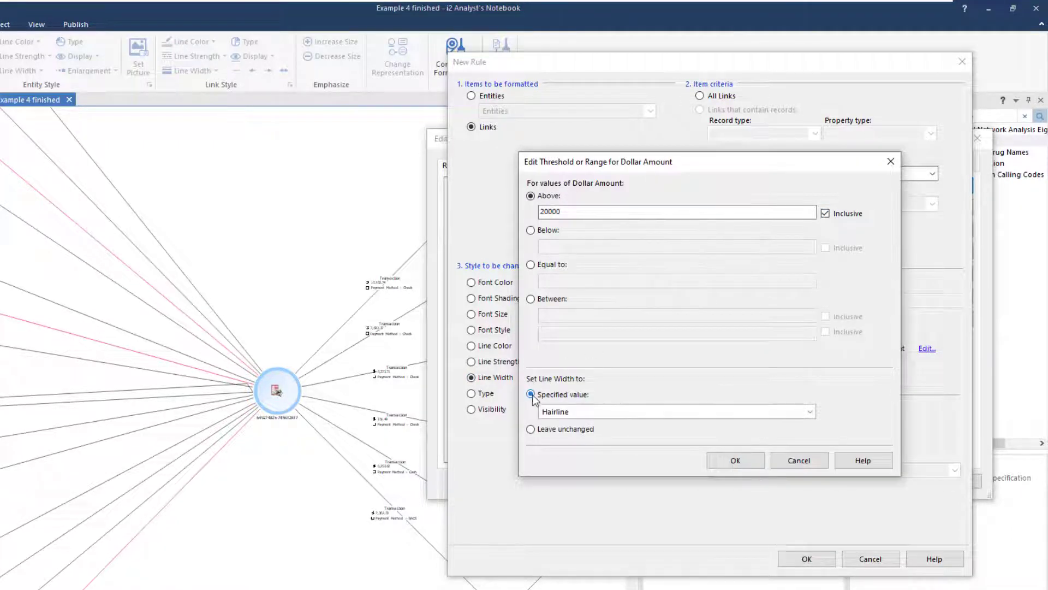
{"action": "left_click", "coordinate": [811, 411]}
{"action": "left_click", "coordinate": [658, 185]}
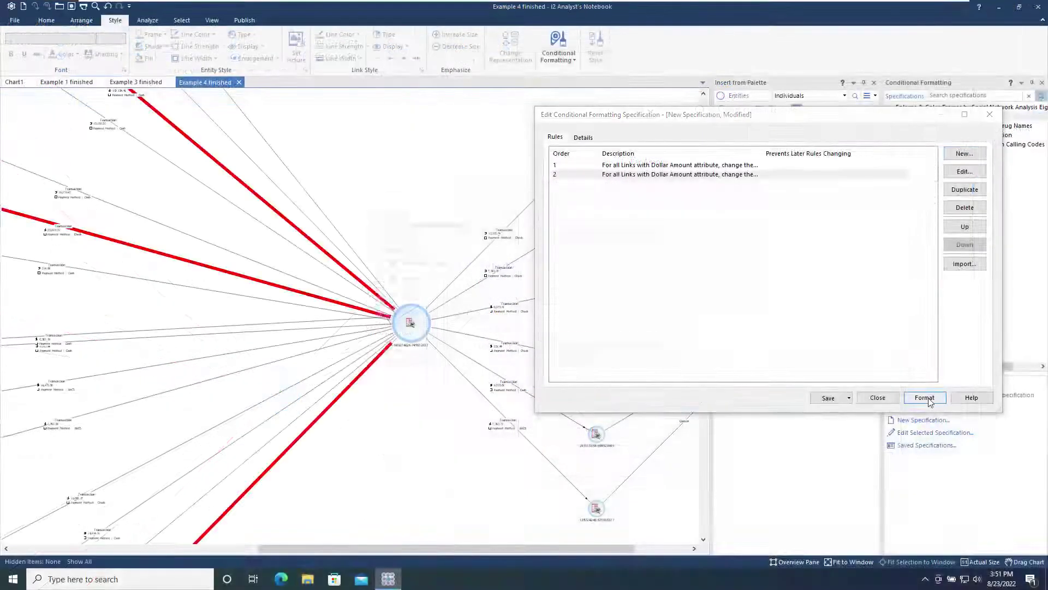
{"action": "left_click", "coordinate": [925, 397]}
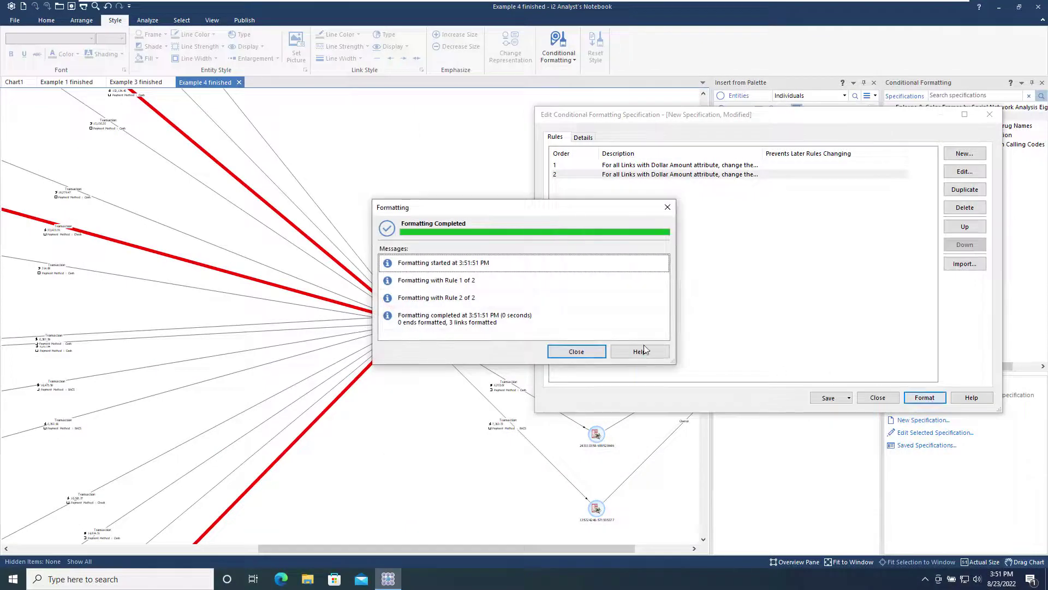
Save the two-rule specification as 'Emphasize $20000 plus' and close the specification editor.
{"action": "left_click", "coordinate": [582, 353]}
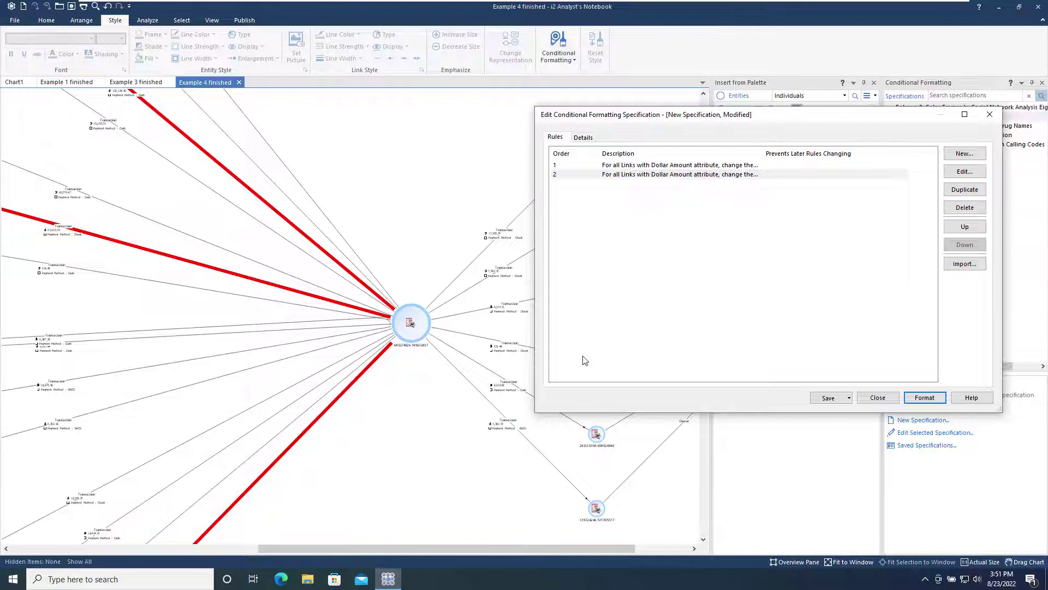
{"action": "left_click", "coordinate": [849, 398]}
{"action": "left_click", "coordinate": [845, 420]}
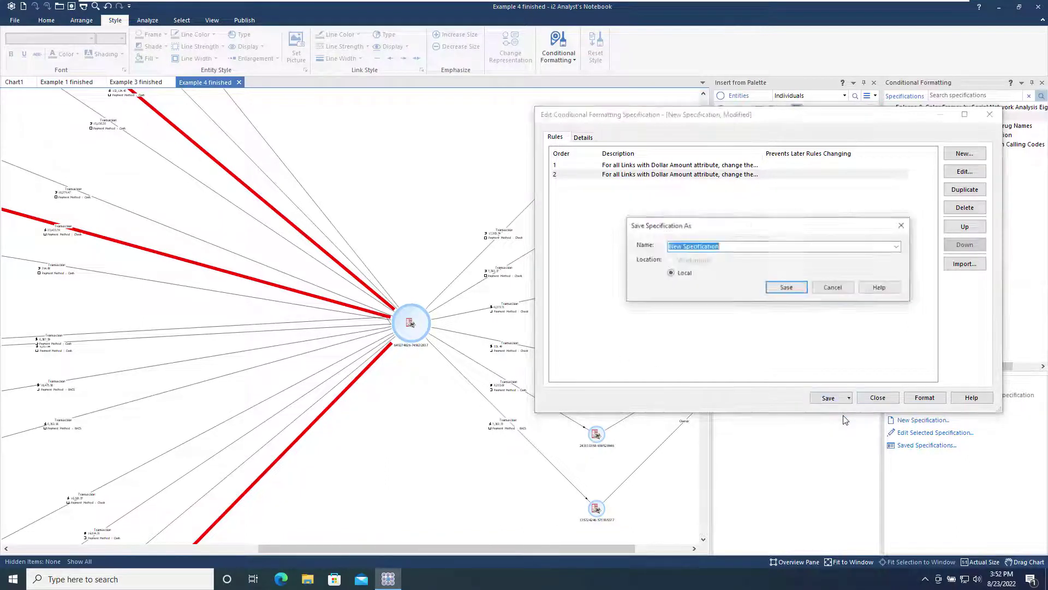
{"action": "type", "text": "Emphasize $20000 plus"}
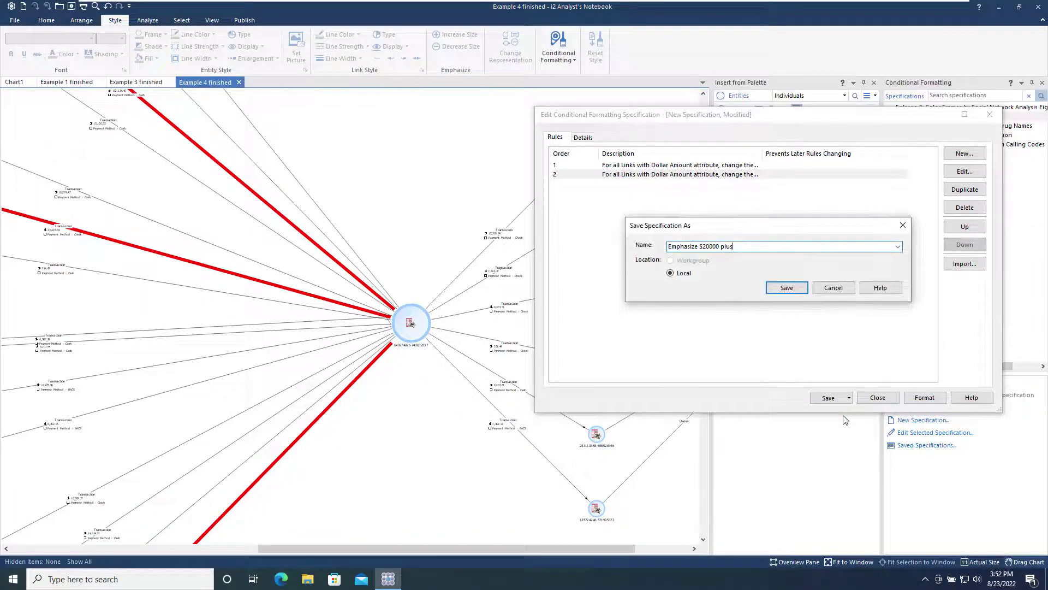
{"action": "left_click", "coordinate": [773, 290]}
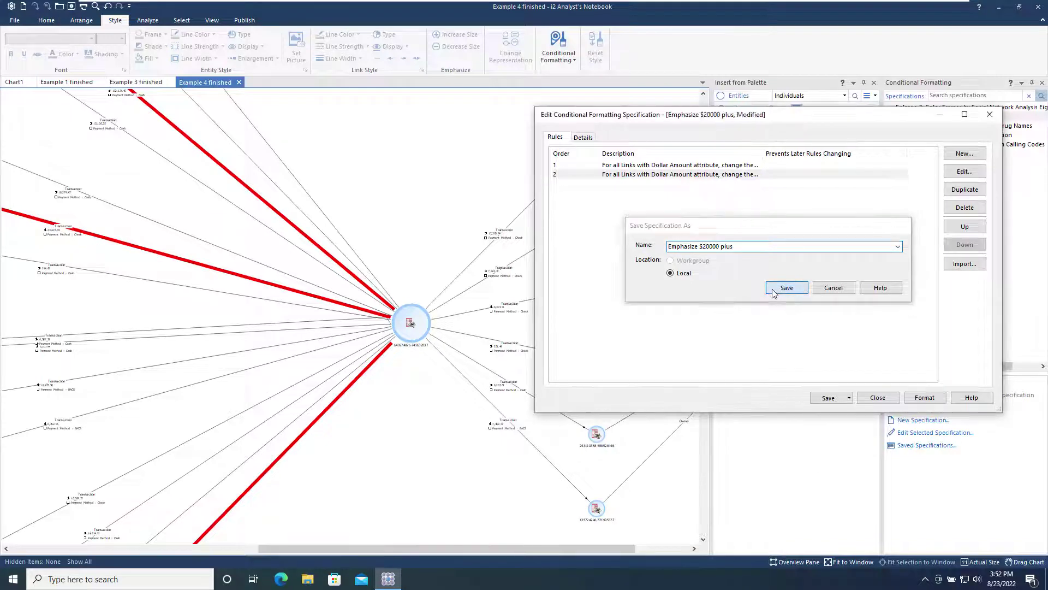
{"action": "left_click", "coordinate": [879, 396]}
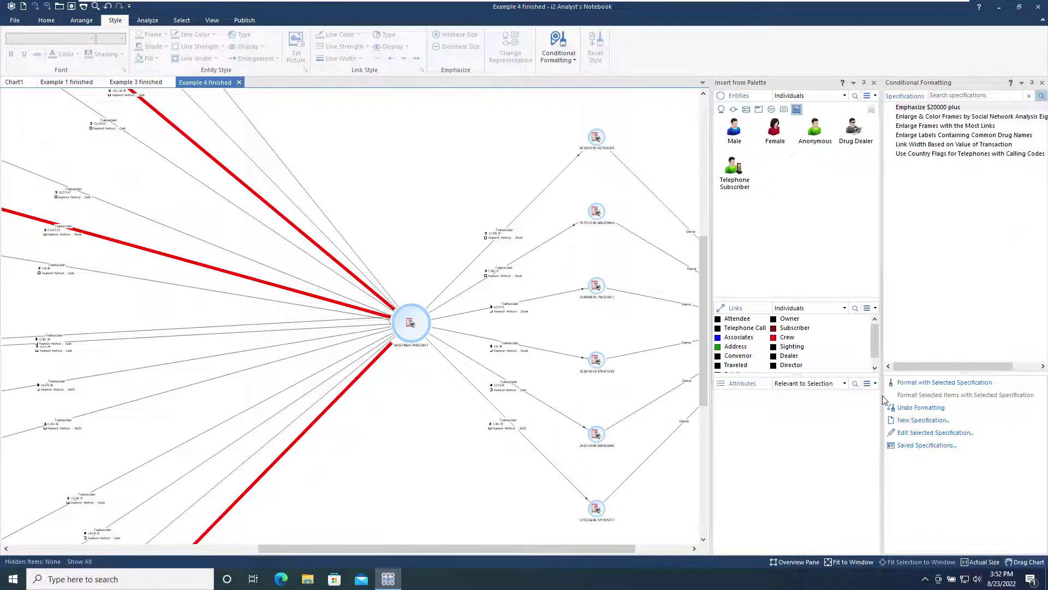
Reopen Example 4 finished without saving, then apply the Emphasize $20000 plus specification.
{"action": "left_click", "coordinate": [238, 82]}
{"action": "left_click", "coordinate": [561, 313]}
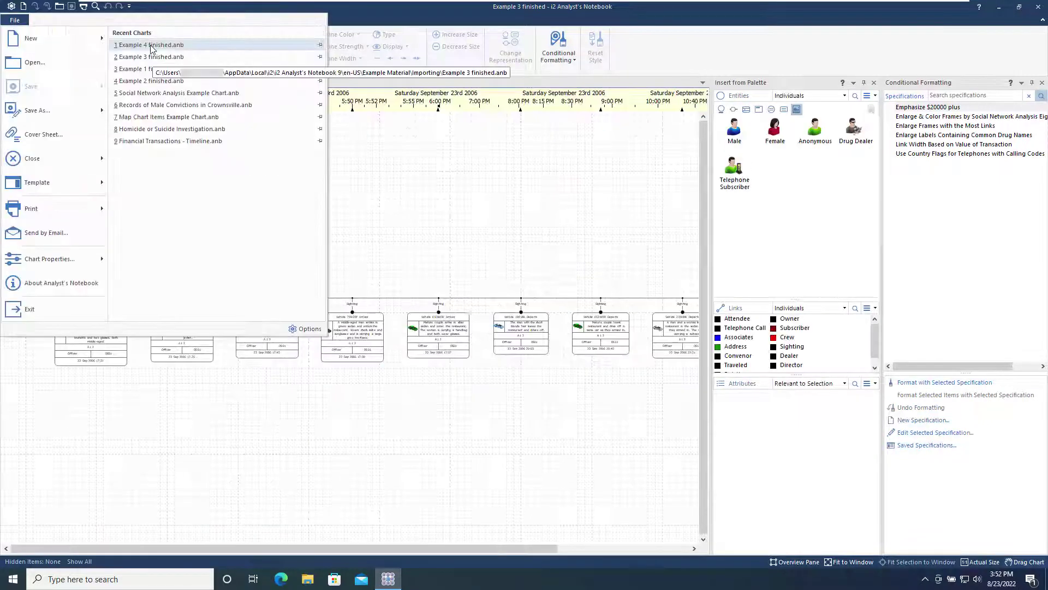
{"action": "left_click", "coordinate": [152, 48]}
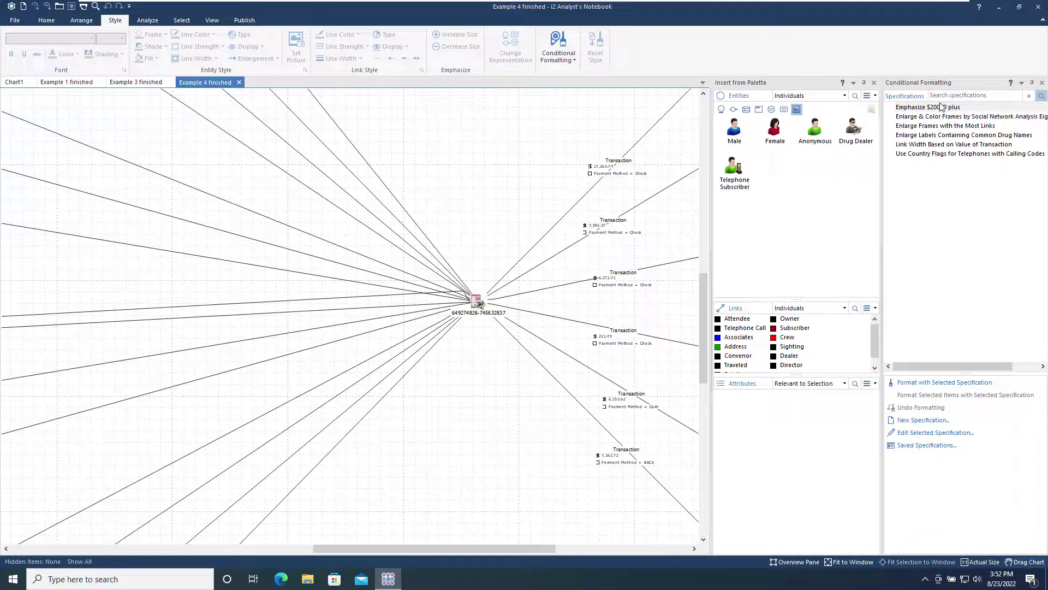
{"action": "left_click", "coordinate": [940, 106]}
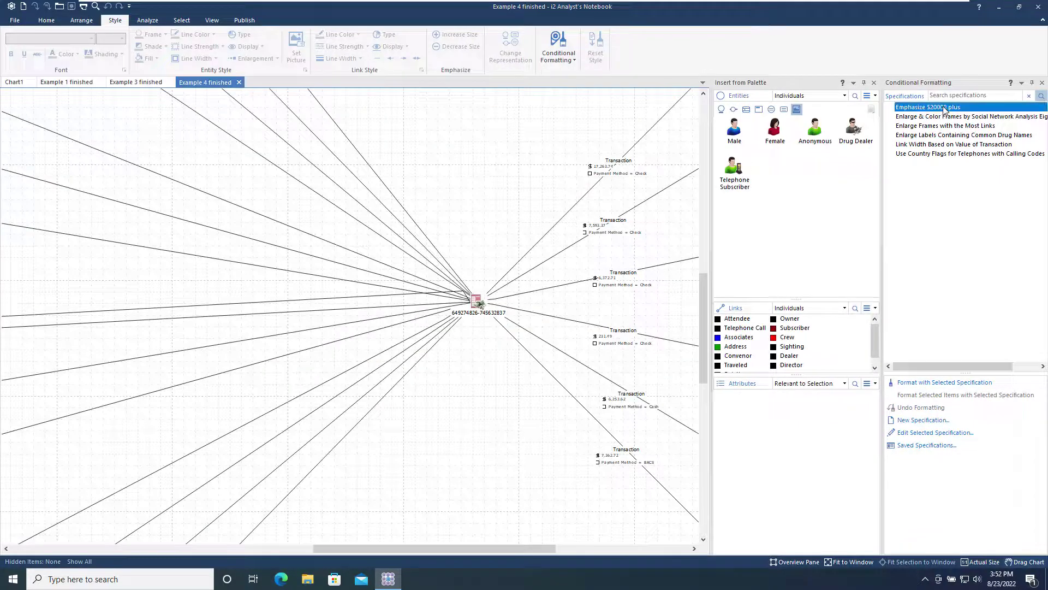
{"action": "right_click", "coordinate": [942, 107]}
{"action": "left_click", "coordinate": [971, 125]}
{"action": "left_click", "coordinate": [577, 352]}
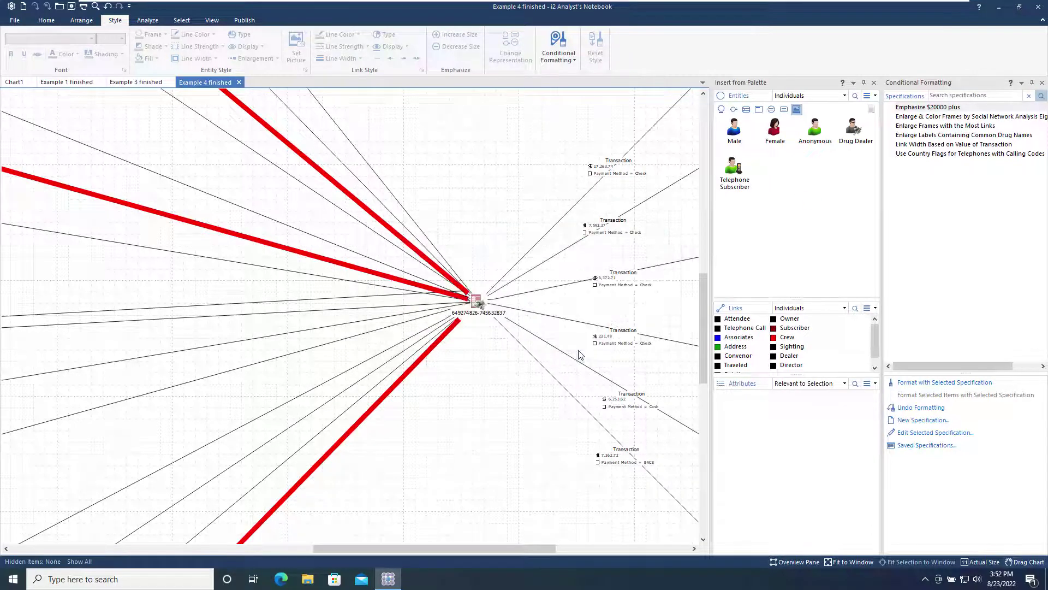
Apply the Enlarge Frames with the Most Links specification to the chart.
{"action": "left_click", "coordinate": [939, 125]}
{"action": "right_click", "coordinate": [943, 126]}
{"action": "left_click", "coordinate": [965, 146]}
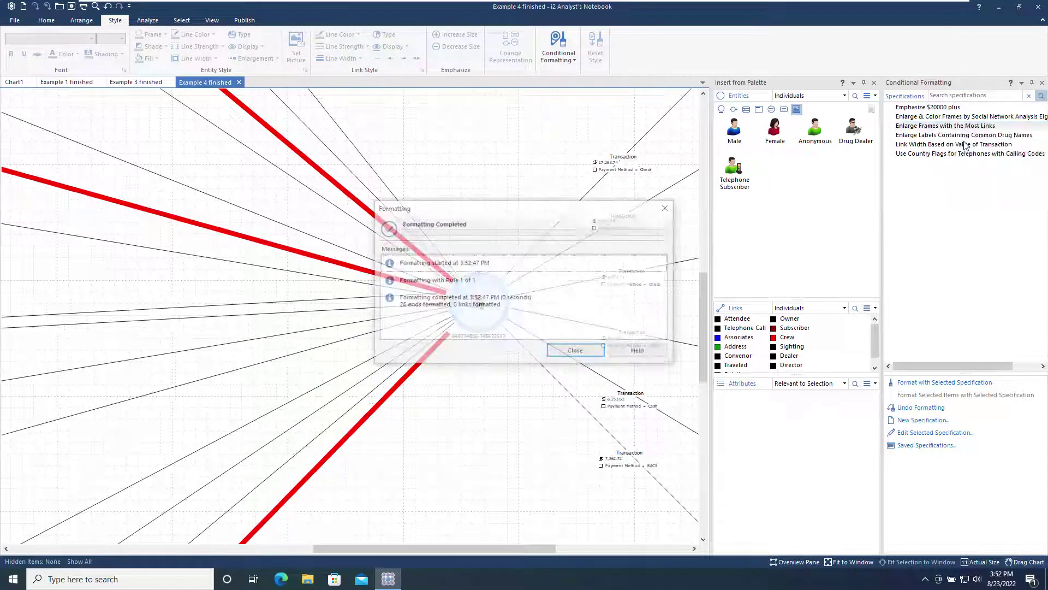
{"action": "left_click", "coordinate": [577, 352]}
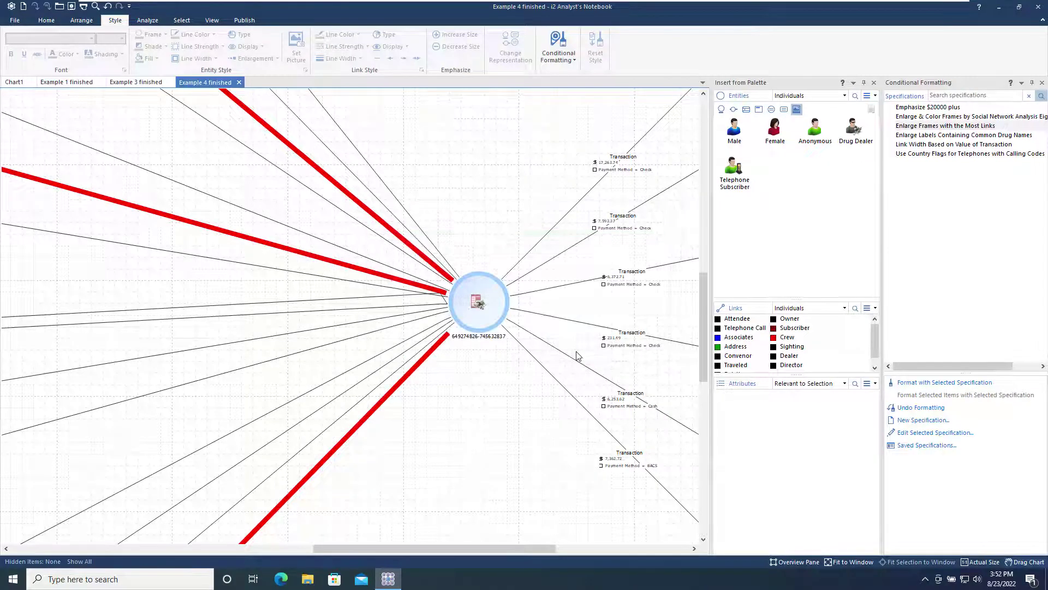
{"action": "scroll", "coordinate": [486, 386], "scroll_direction": "up", "scroll_amount": 5}
{"action": "scroll", "coordinate": [485, 381], "scroll_direction": "down", "scroll_amount": 4}
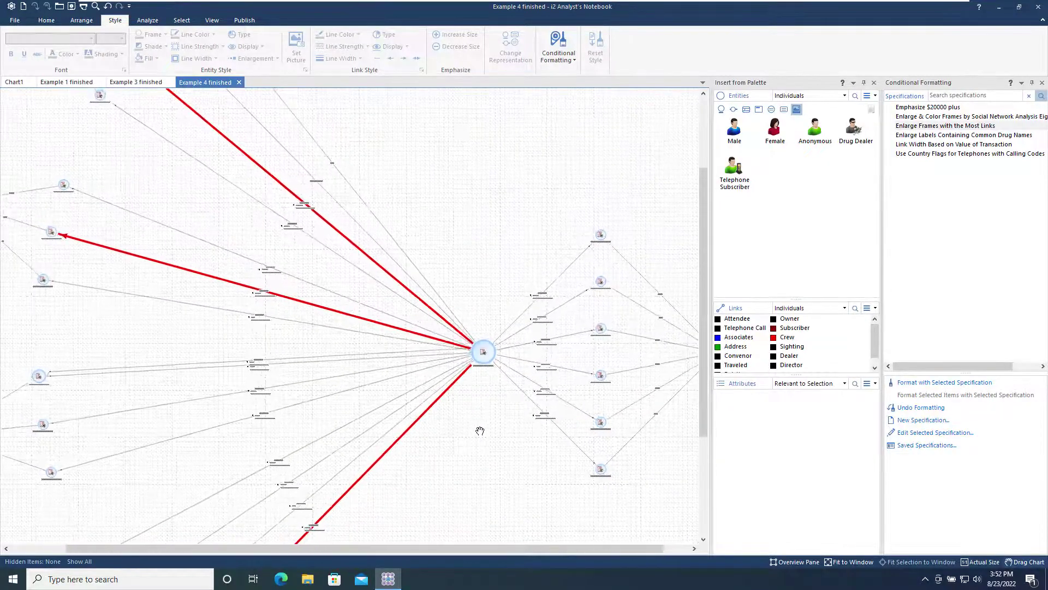